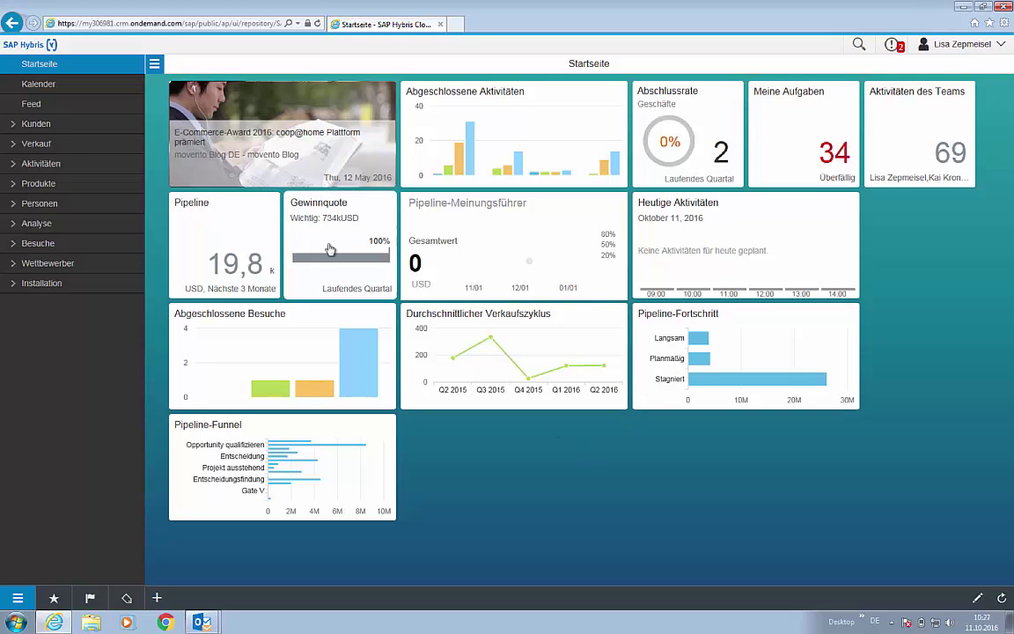
Open the Feed and draft an update that mentions a colleague, followed by the word "Nachricht"
click(29, 104)
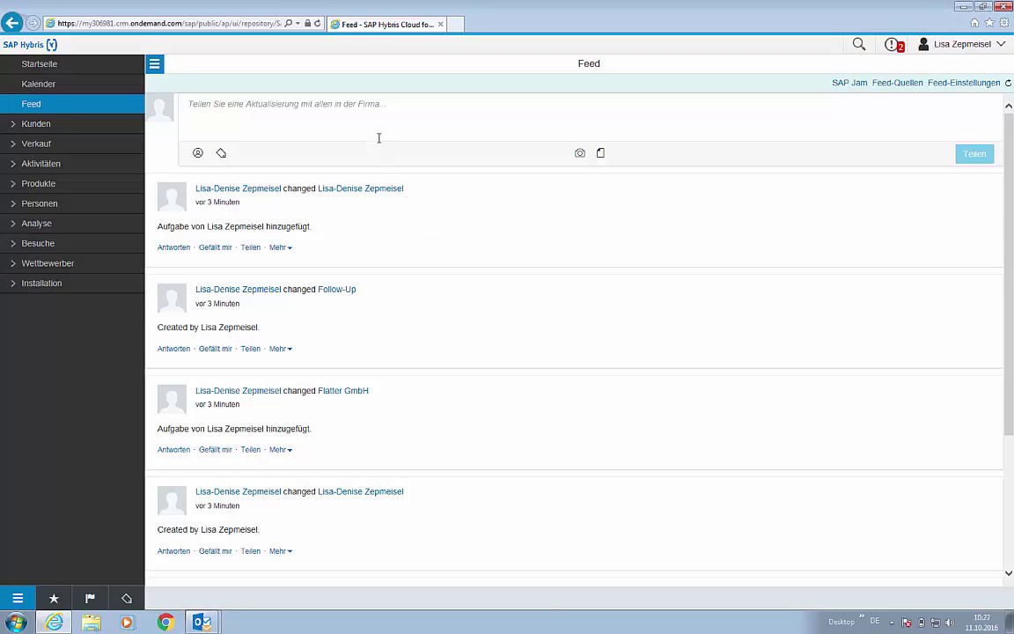
click(369, 107)
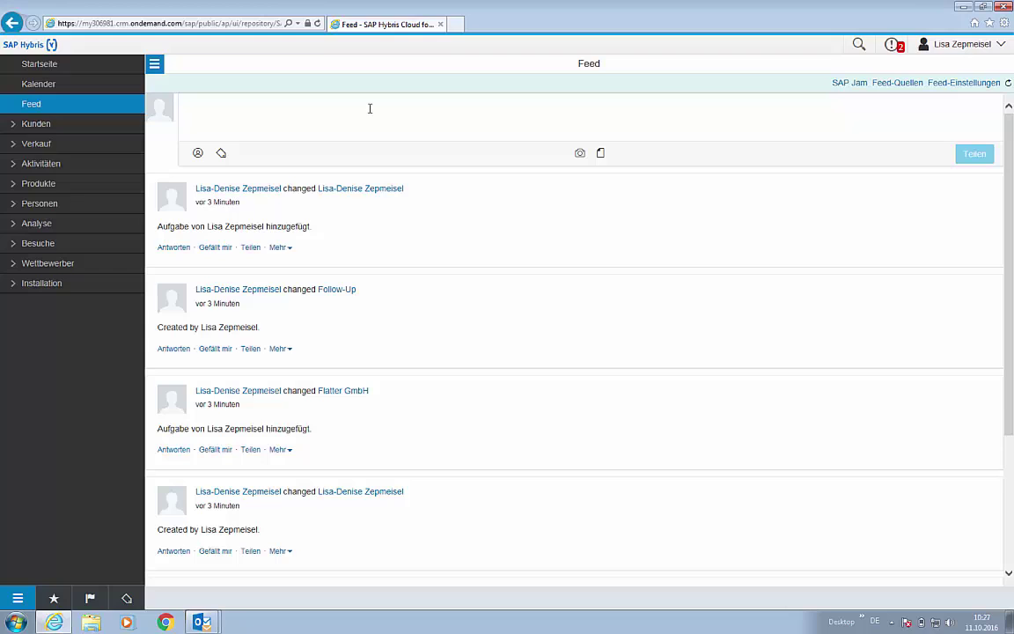
text(@Lisa)
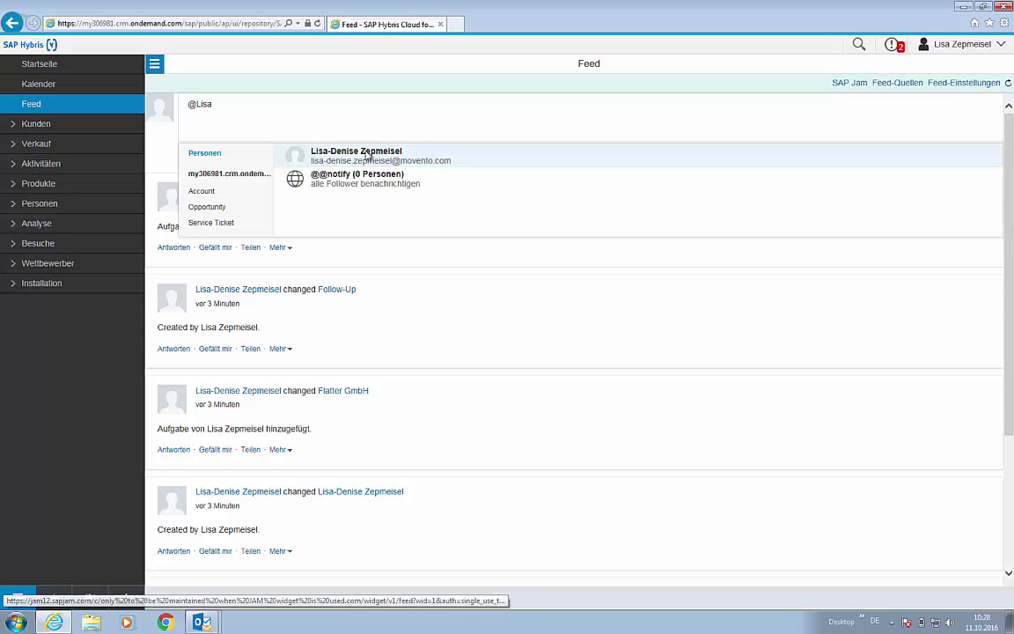
click(368, 155)
text(Nac)
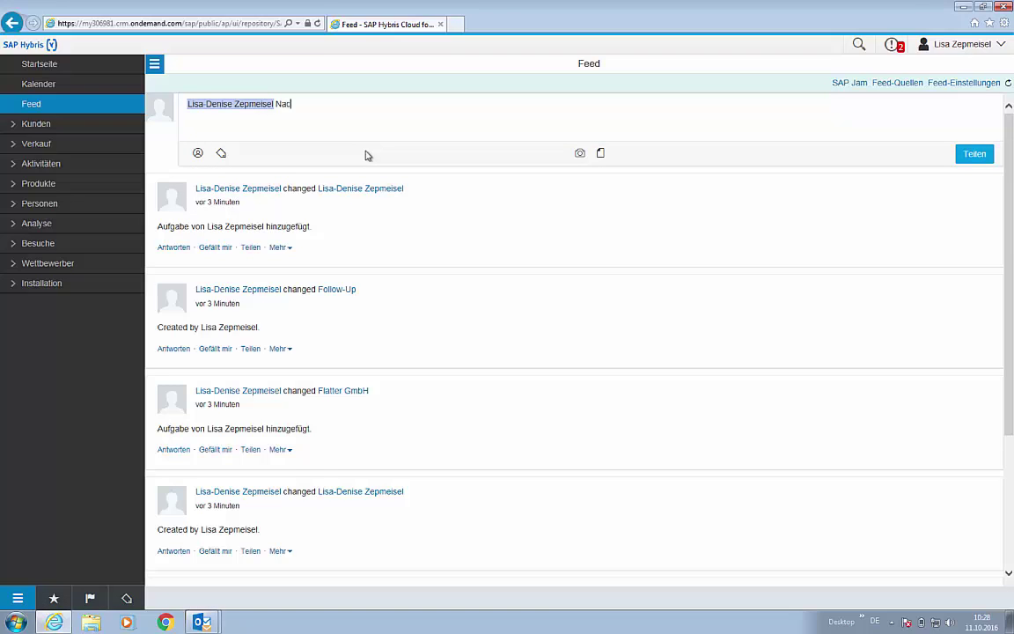
text(hricht)
Clear the drafted update completely, including the colleague mention
key(BackSpace)
key(BackSpace)
key(BackSpace)
key(BackSpace)
key(BackSpace)
key(BackSpace)
key(BackSpace)
key(BackSpace)
key(BackSpace)
key(BackSpace)
key(BackSpace)
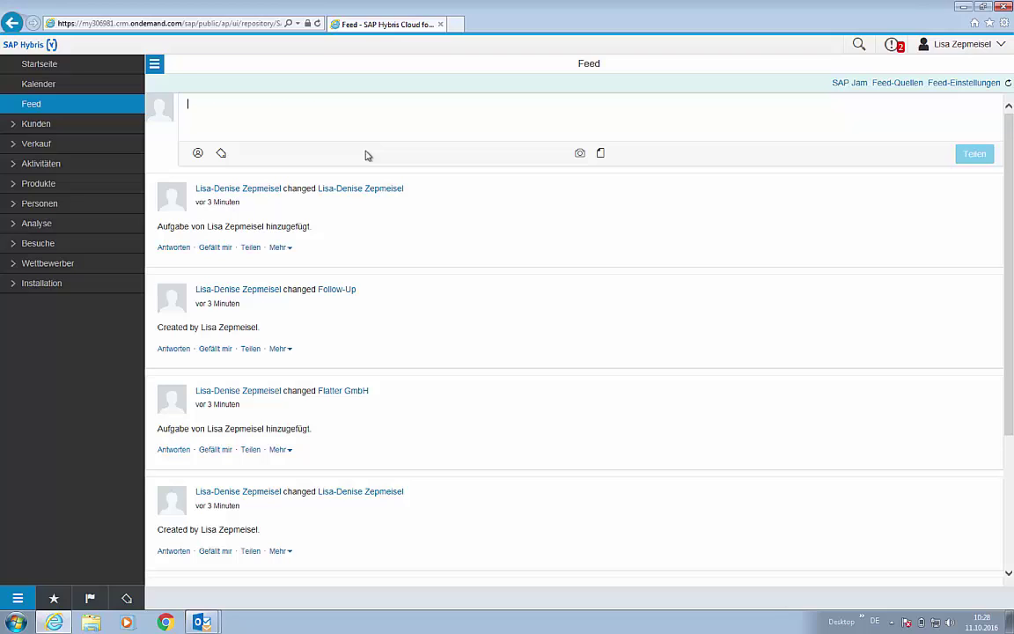
text(@@)
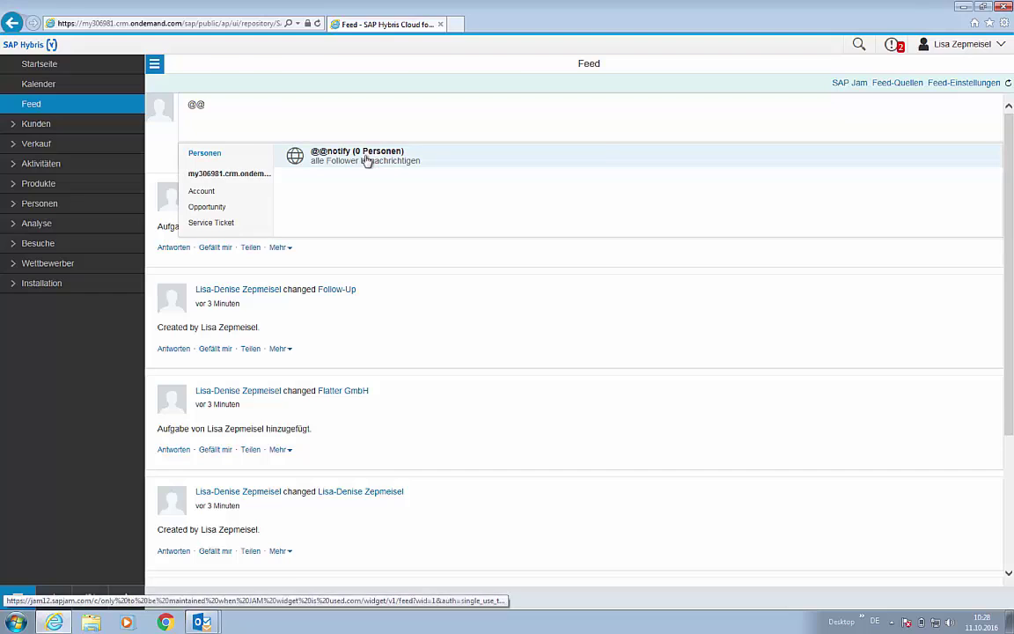
click(366, 156)
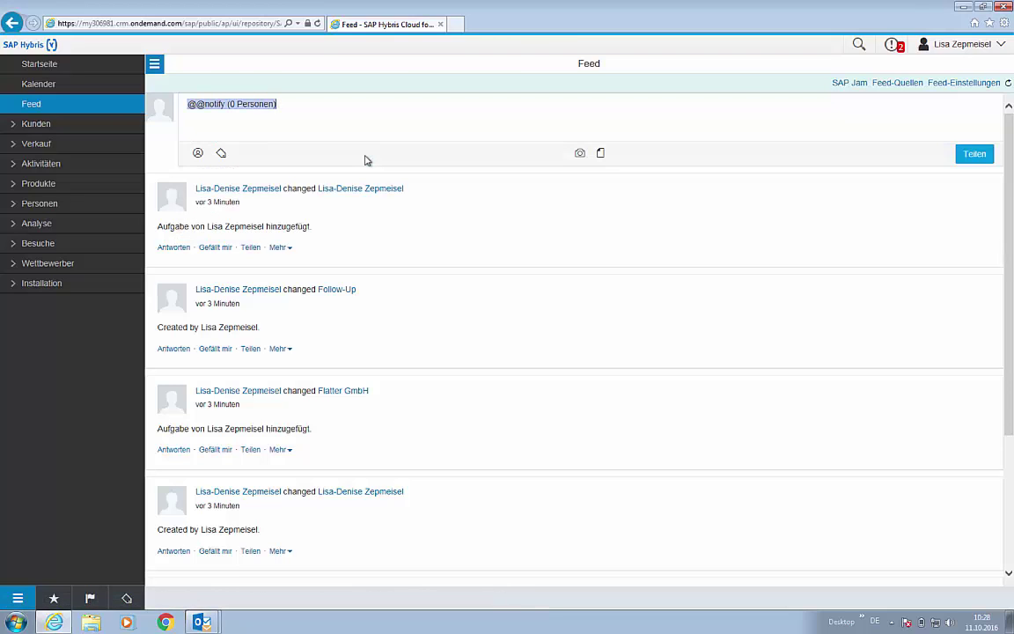
key(BackSpace)
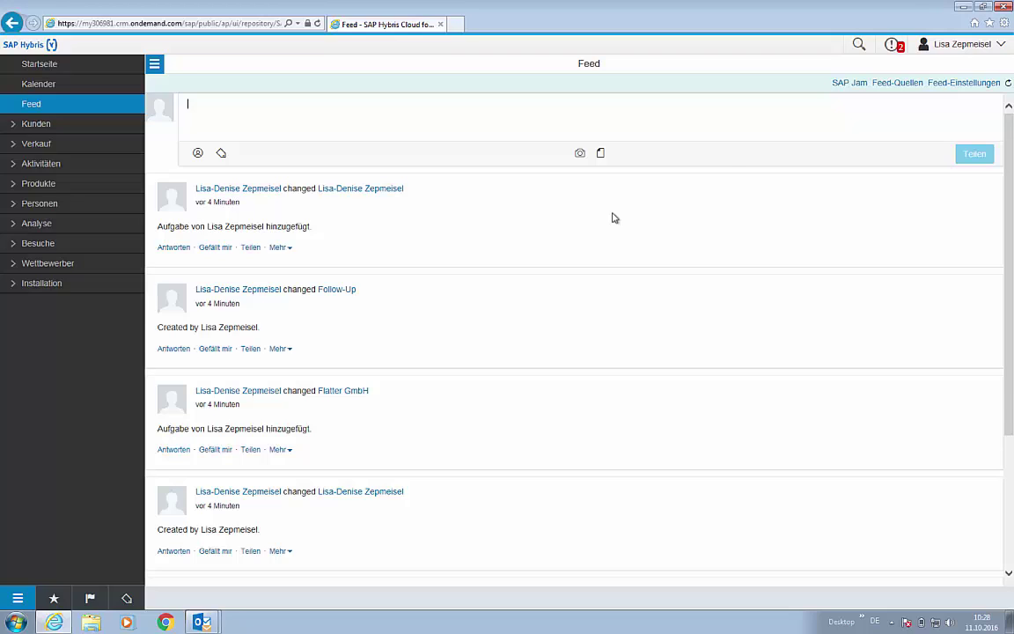
Open the notifications to review the latest task and lead alerts
click(888, 56)
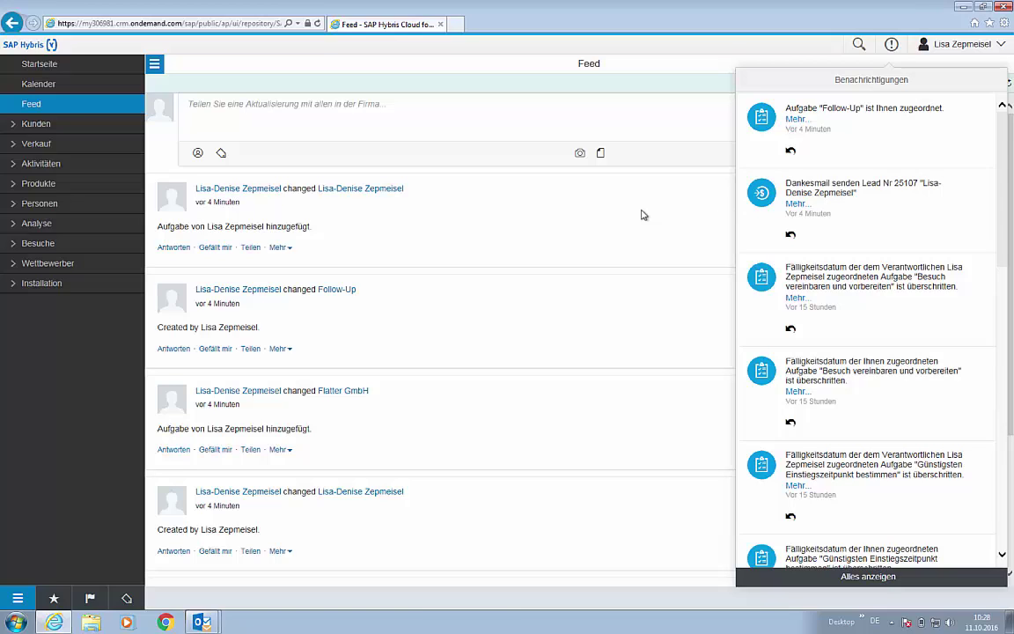
Show the sales Leads list in the "Alle" variant and display its additional list actions
click(11, 148)
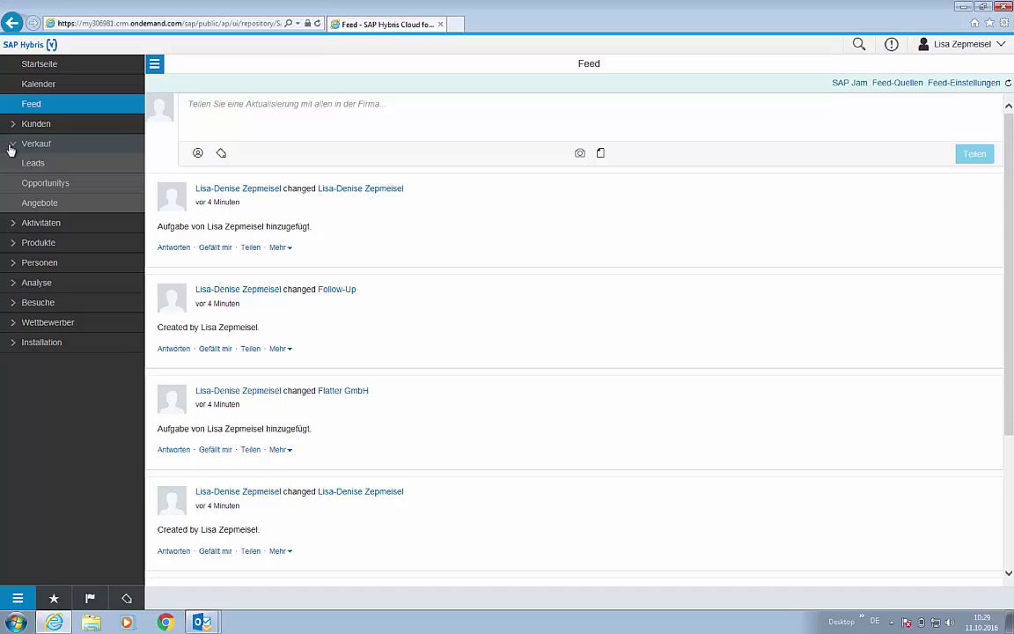
click(29, 164)
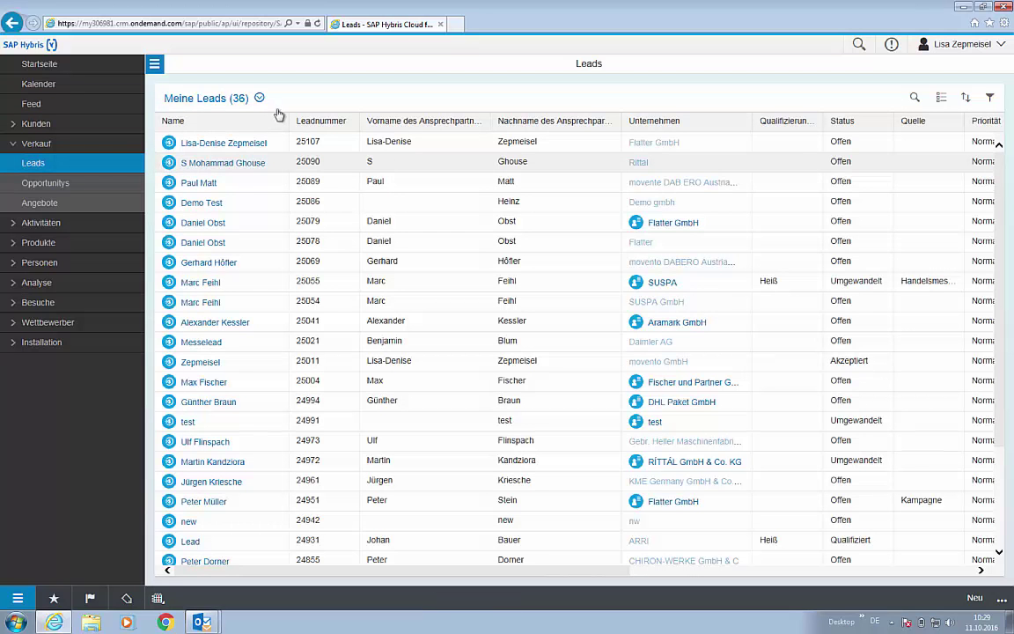
click(261, 99)
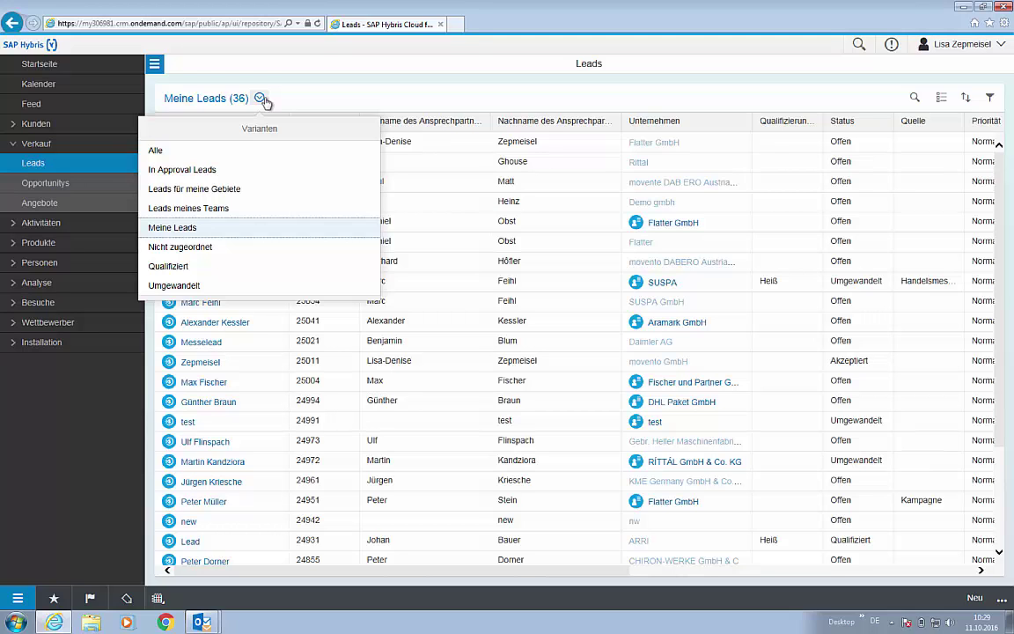
click(171, 150)
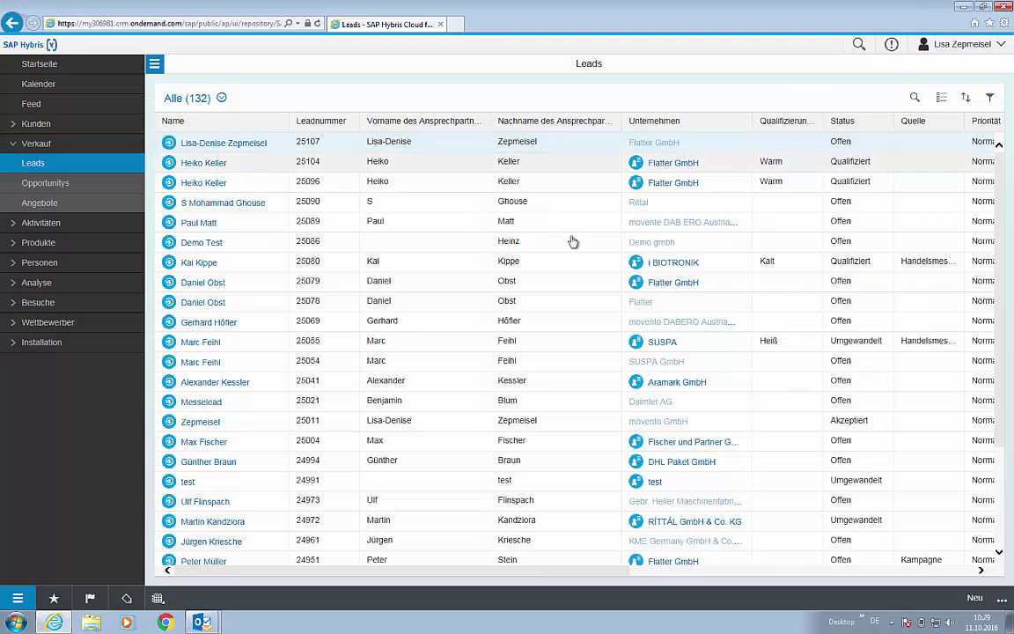
click(1003, 601)
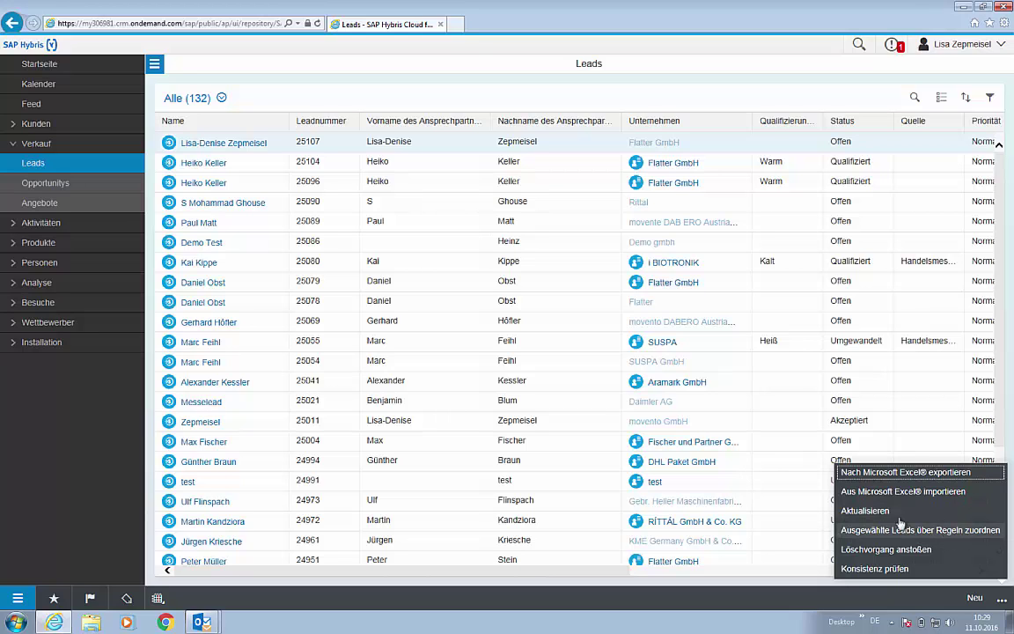
Assign the first listed lead to the existing customer Flatter GmbH from the duplicate check, save it, and close the lead
click(253, 151)
click(253, 150)
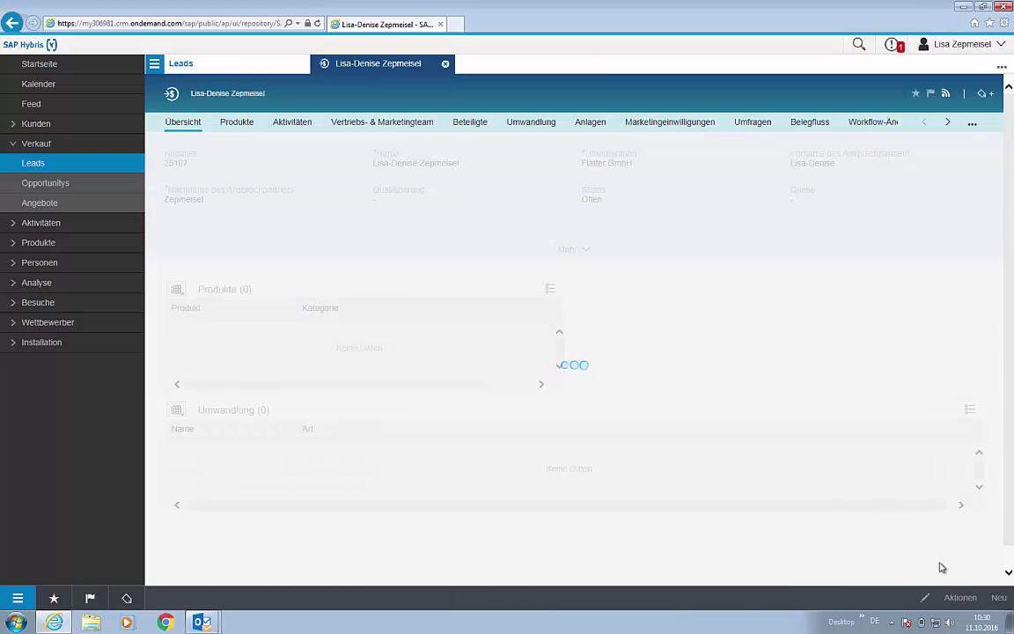
click(959, 598)
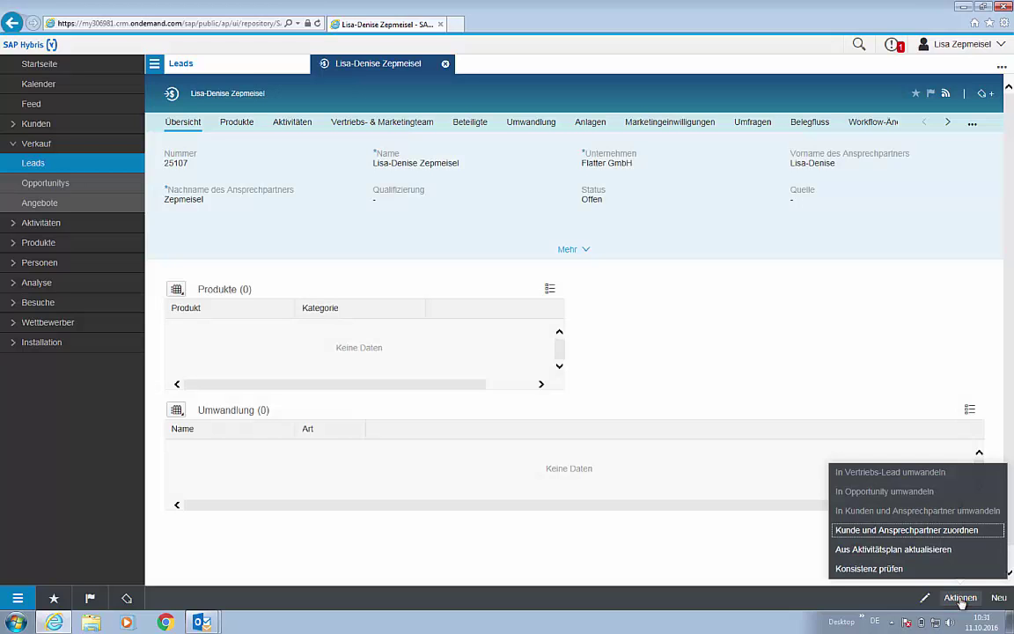
click(922, 531)
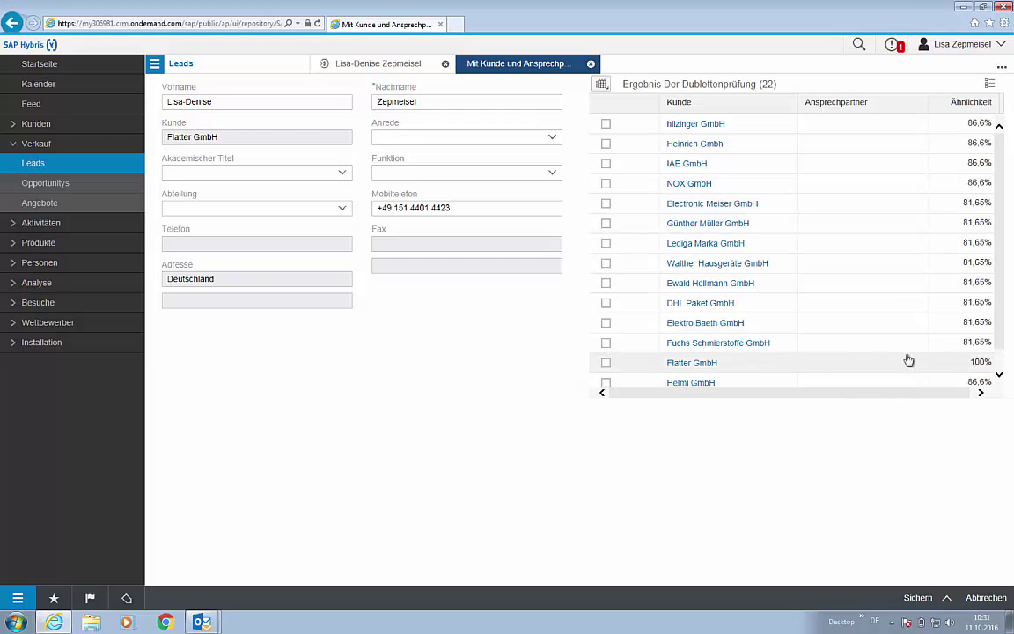
click(606, 363)
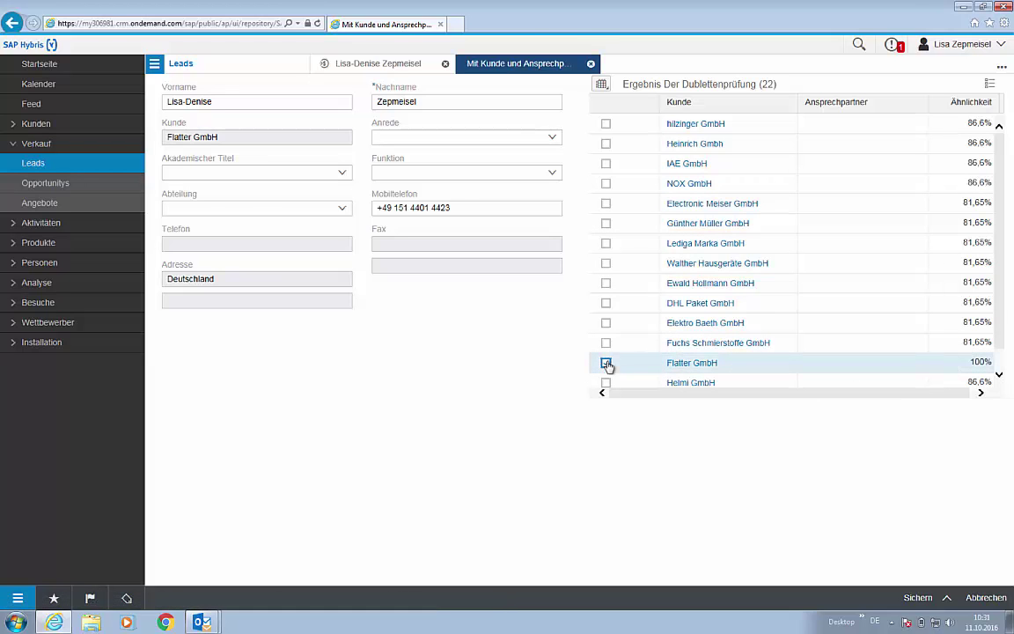
click(918, 597)
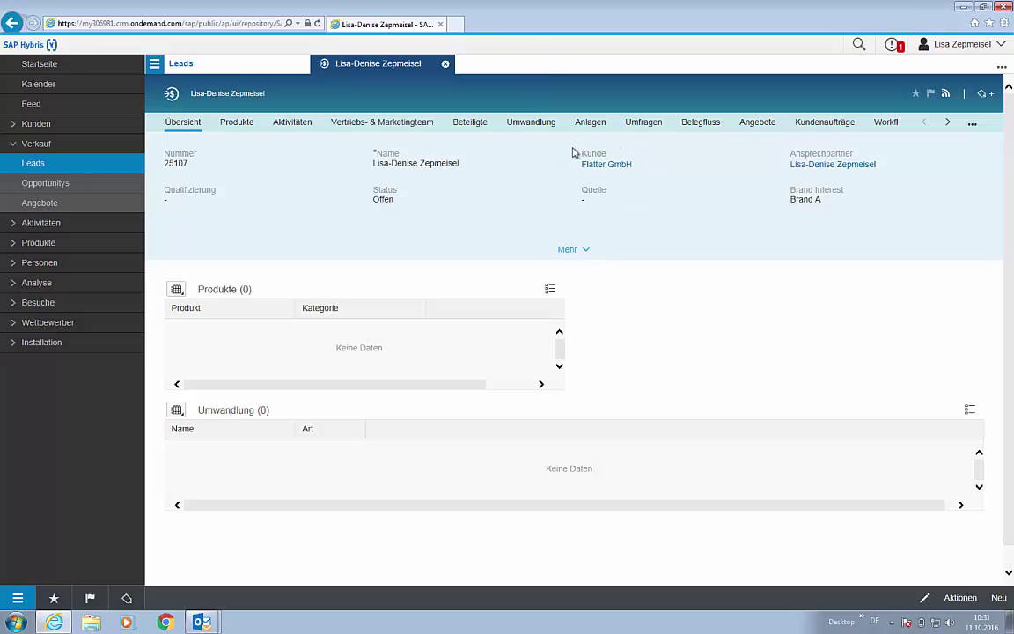
click(446, 65)
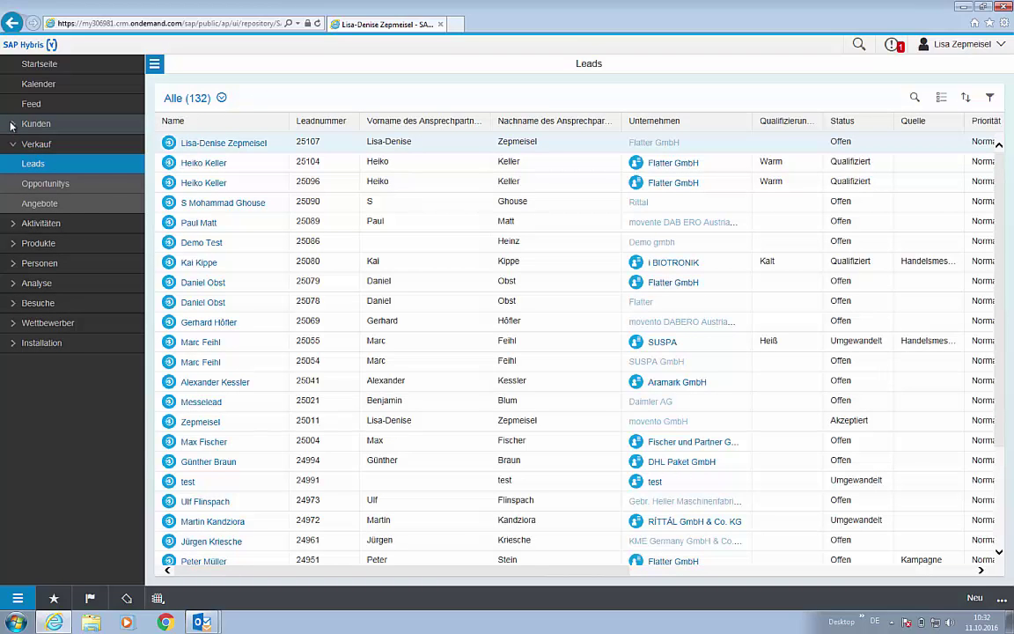
Open the Kunden list and show it in the "Alle" variant
click(15, 128)
click(15, 128)
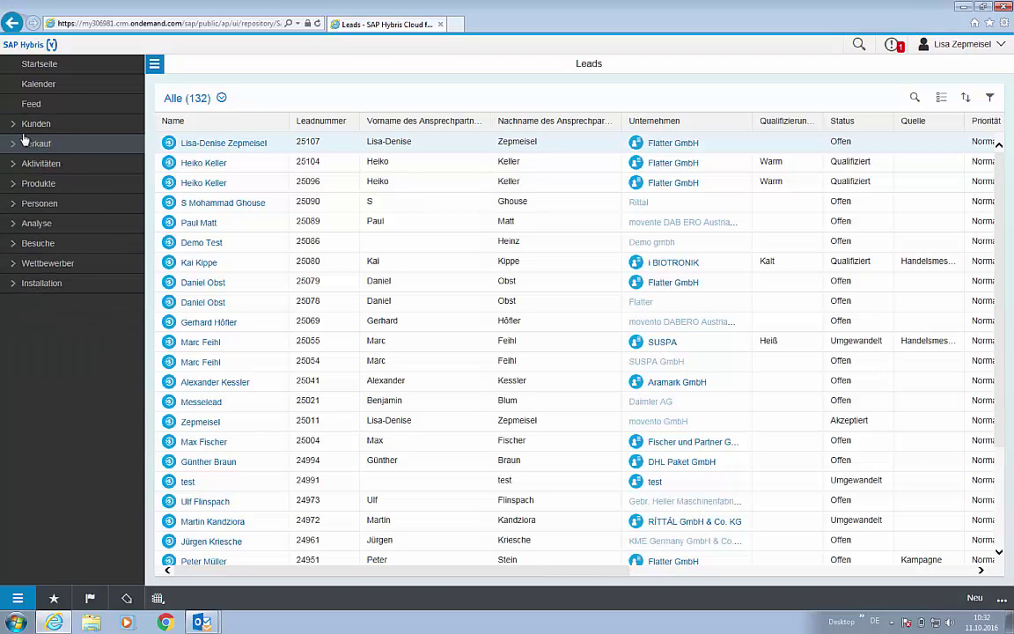
click(14, 129)
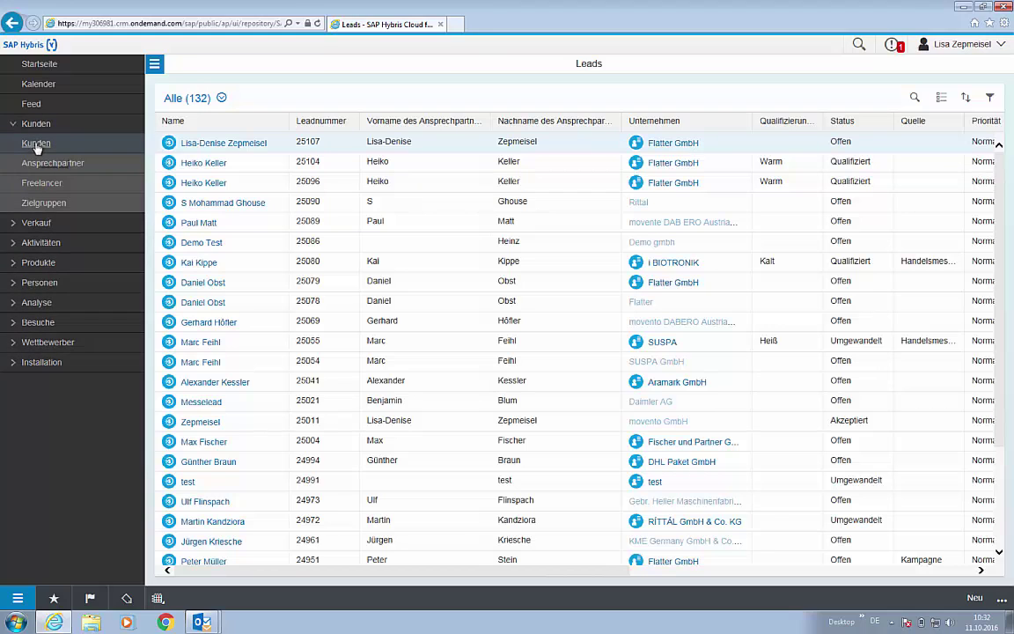
click(36, 144)
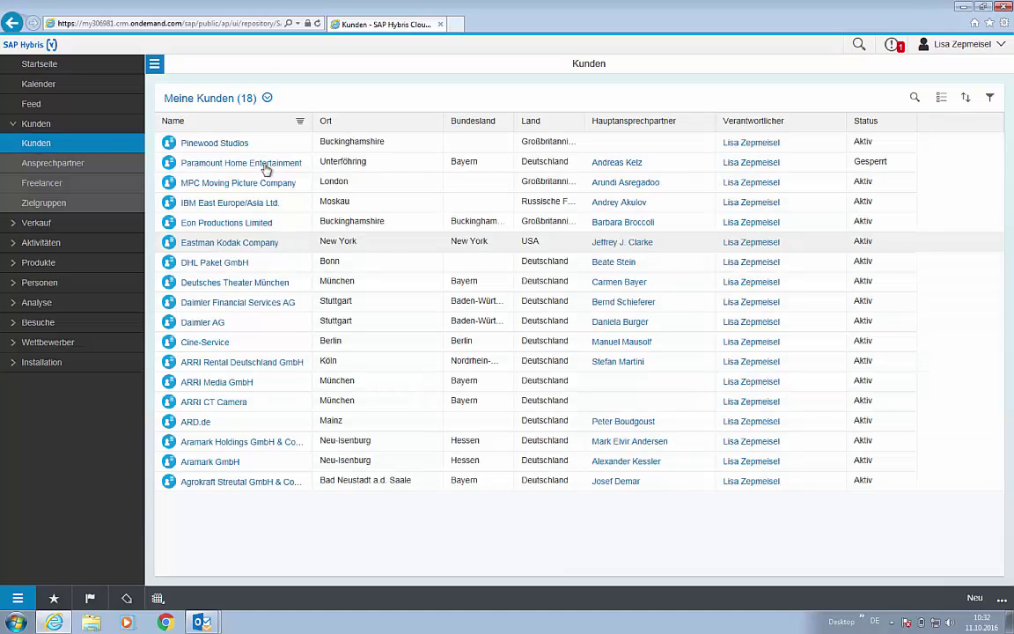
click(267, 98)
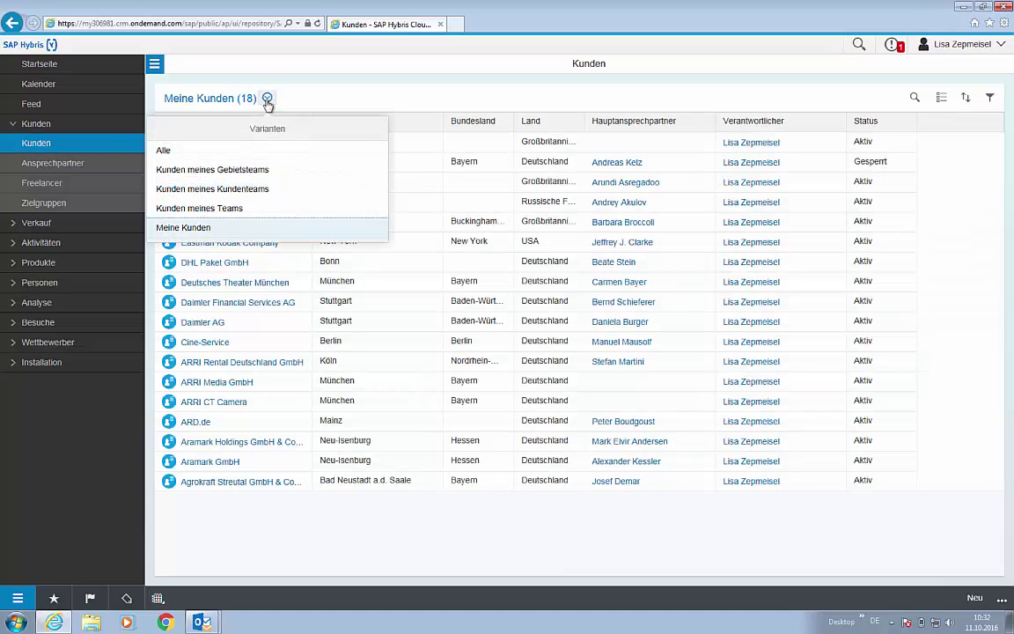
click(198, 151)
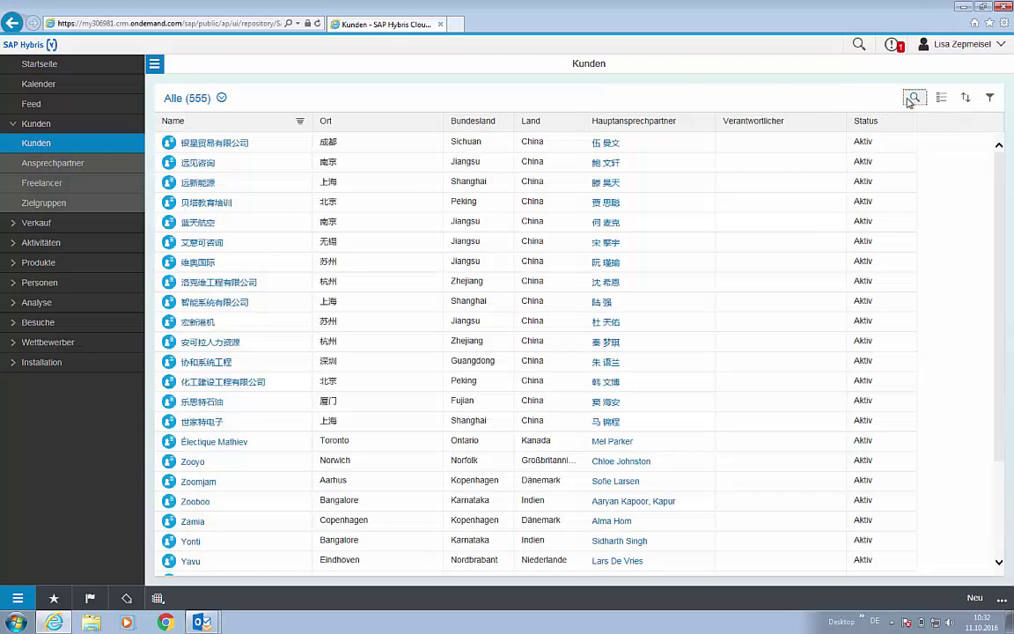
Search the customers for "Flatter", open Flatter GmbH, and expand its full header details
click(915, 97)
text(Flatter)
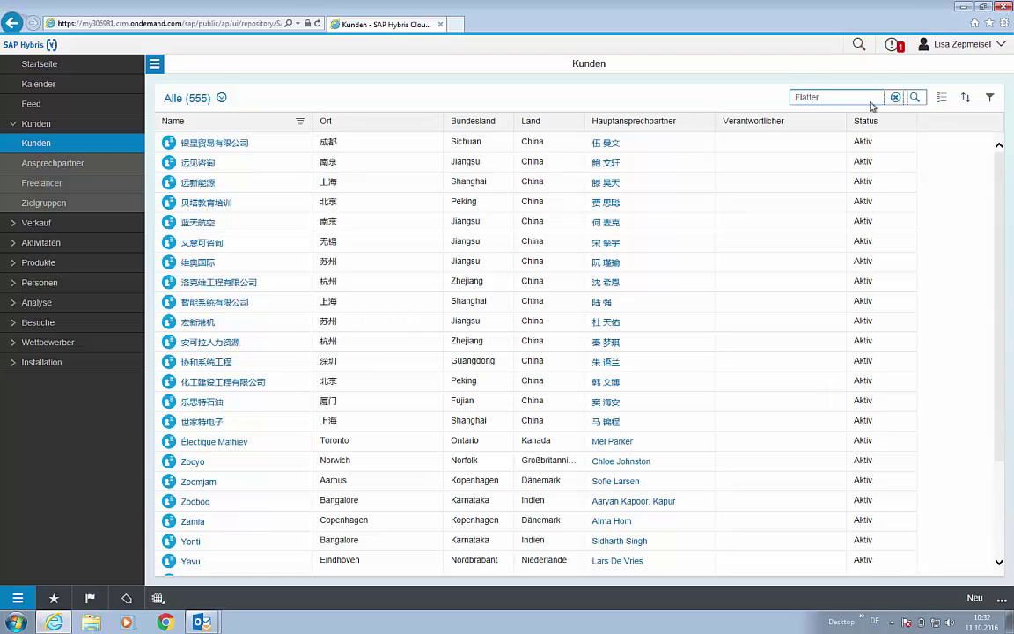
key(Return)
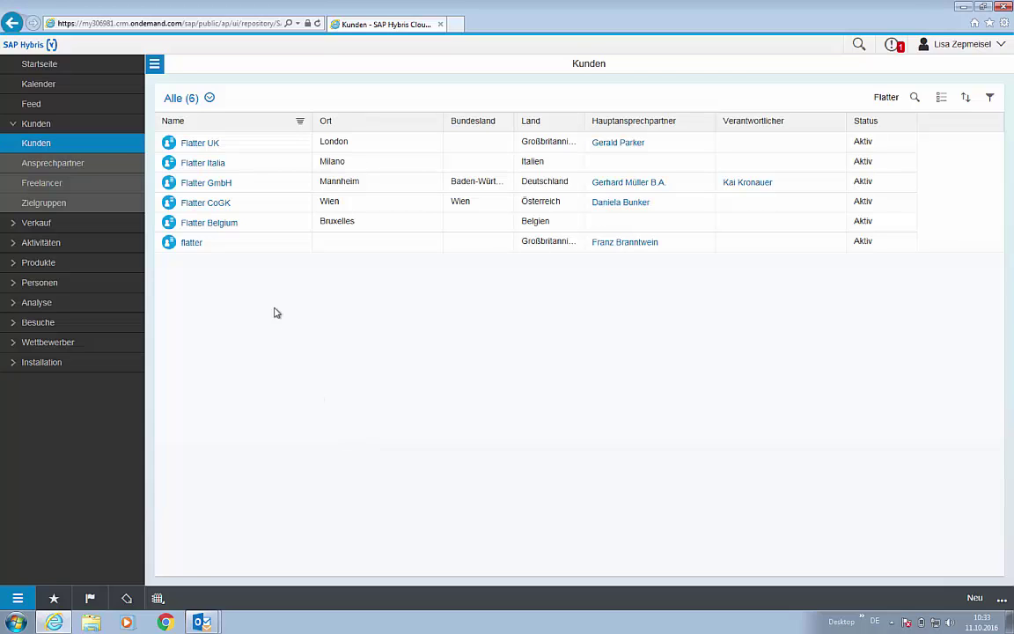
click(225, 188)
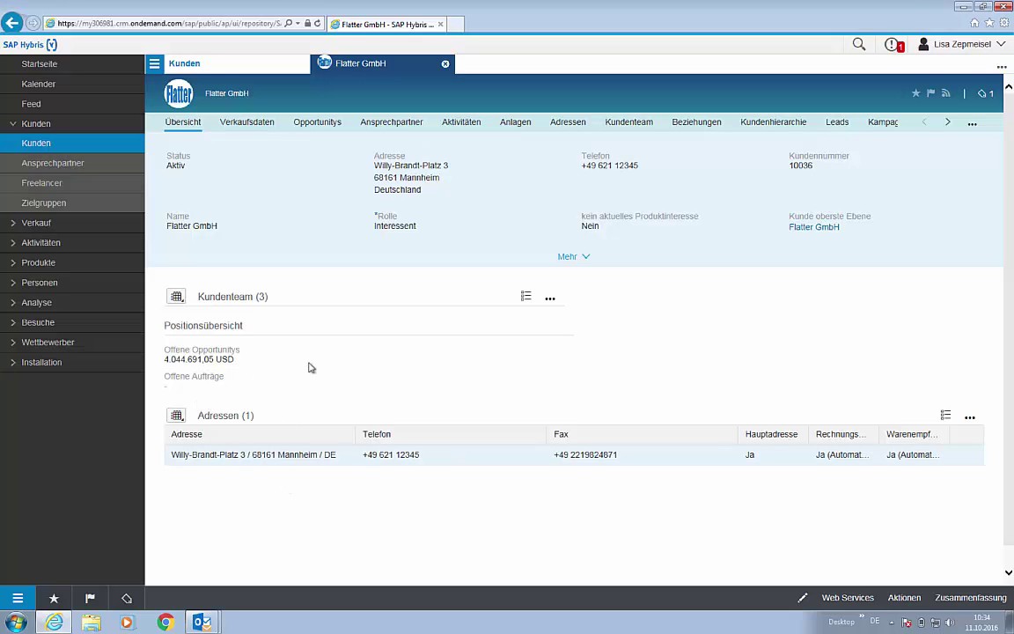
click(572, 257)
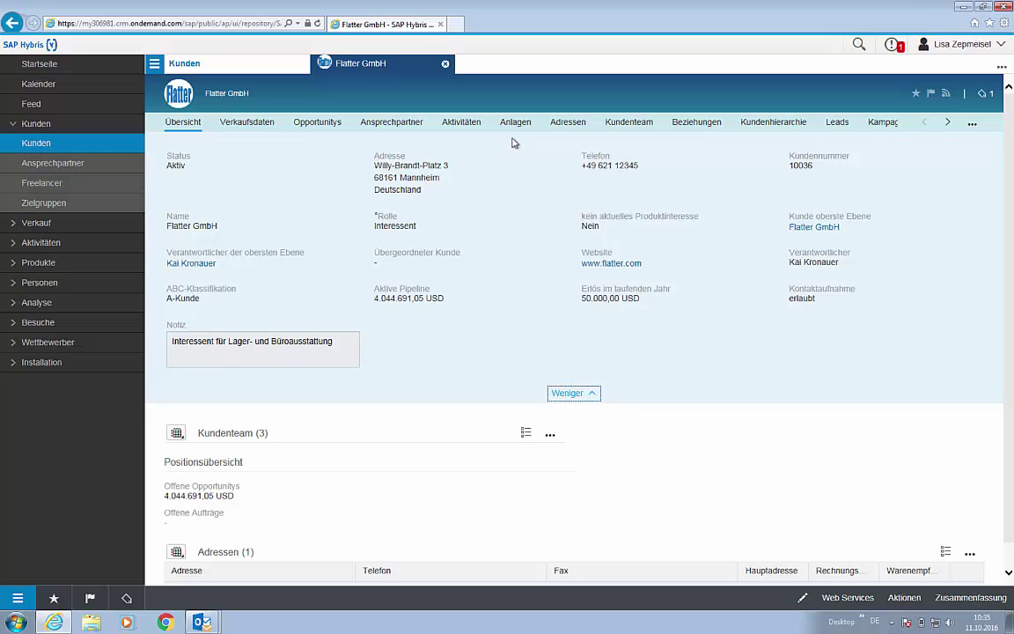
Review Flatter GmbH's addresses, customer team, relationships, expanded customer hierarchy, and leads
click(564, 127)
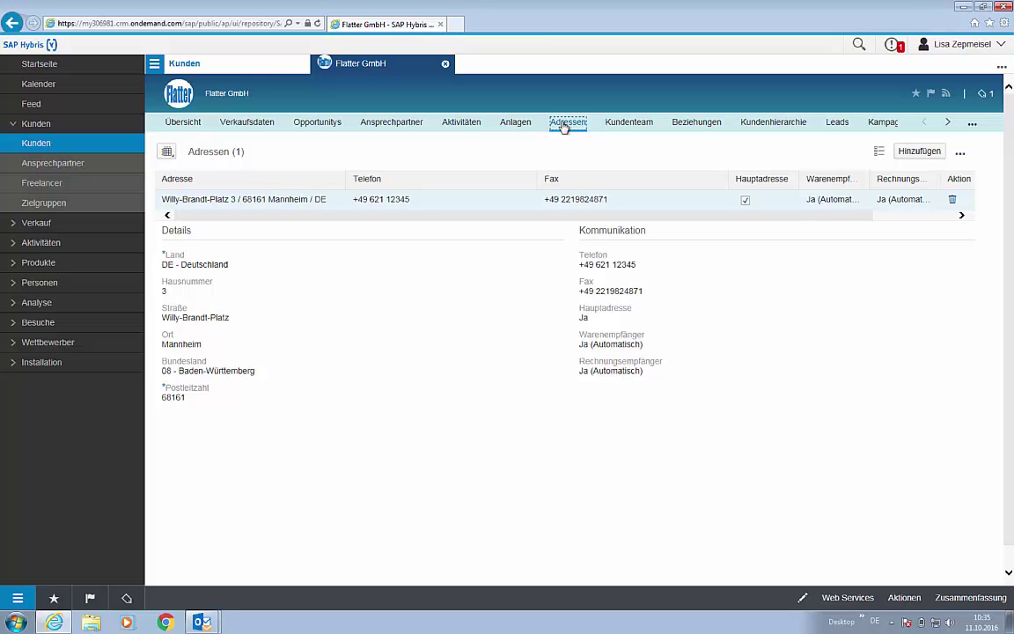
click(625, 123)
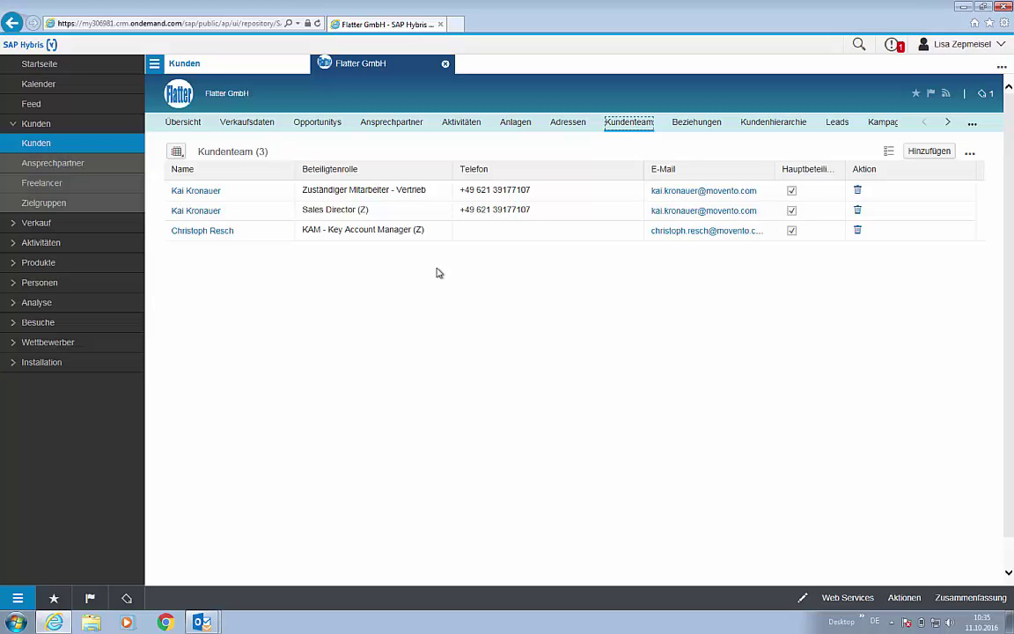
click(695, 124)
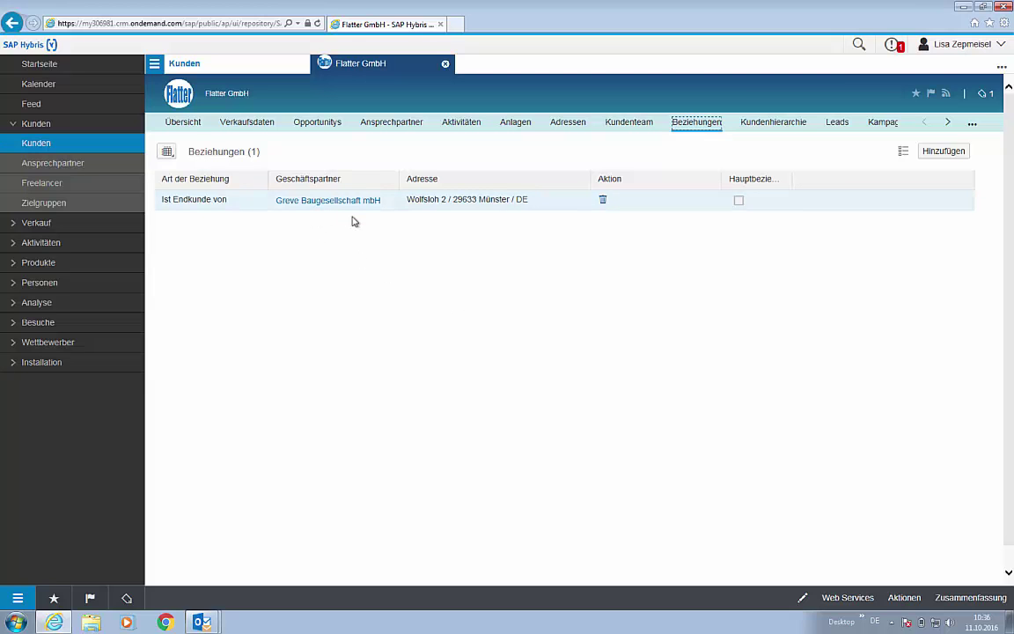
click(760, 124)
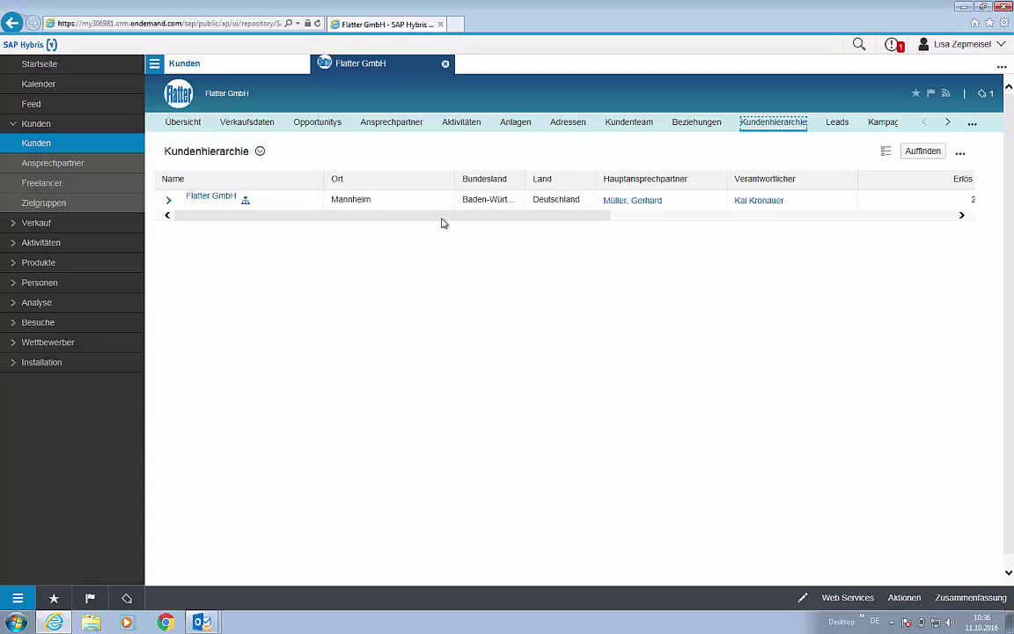
click(172, 203)
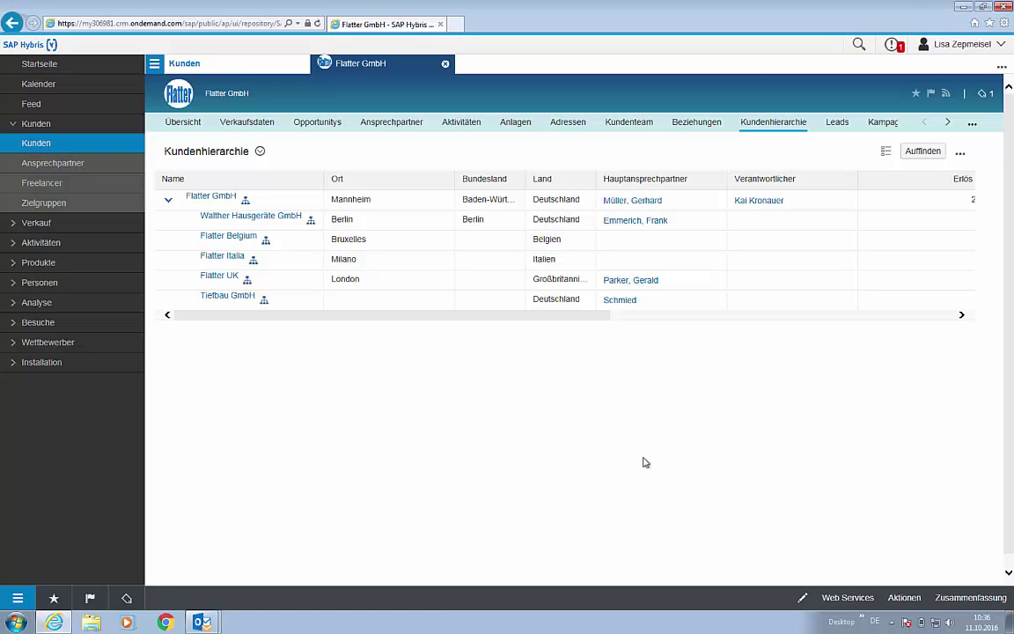
click(840, 127)
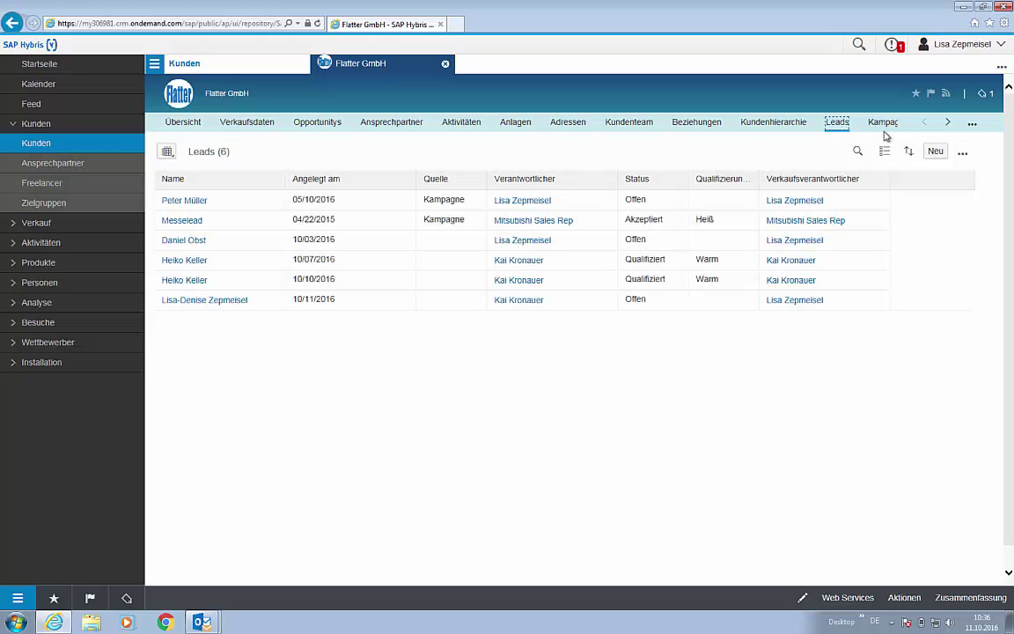
View the complete list of sections available for the Flatter GmbH account
click(948, 125)
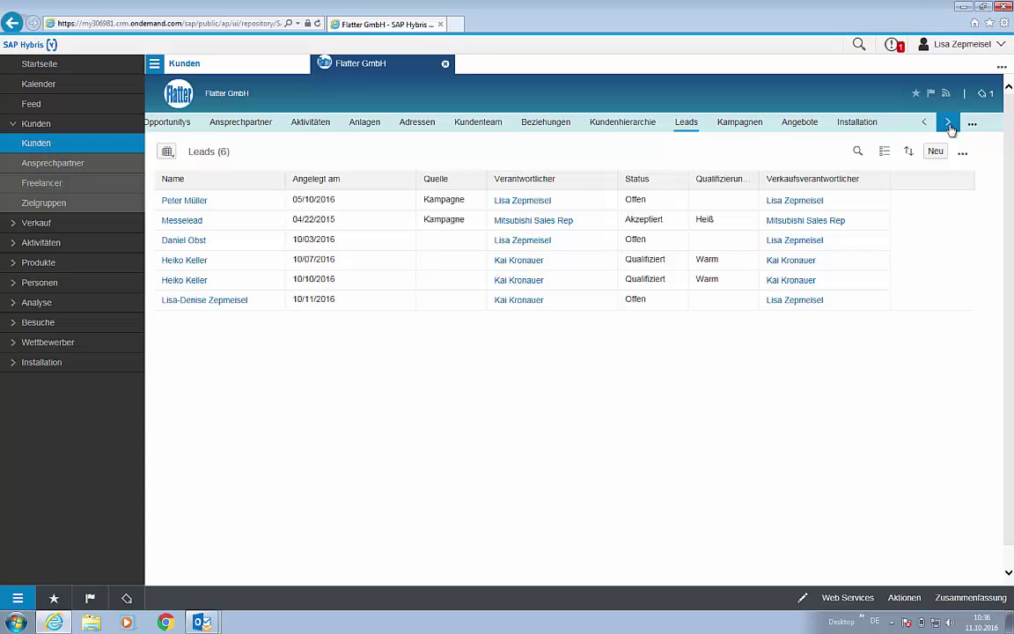
click(970, 125)
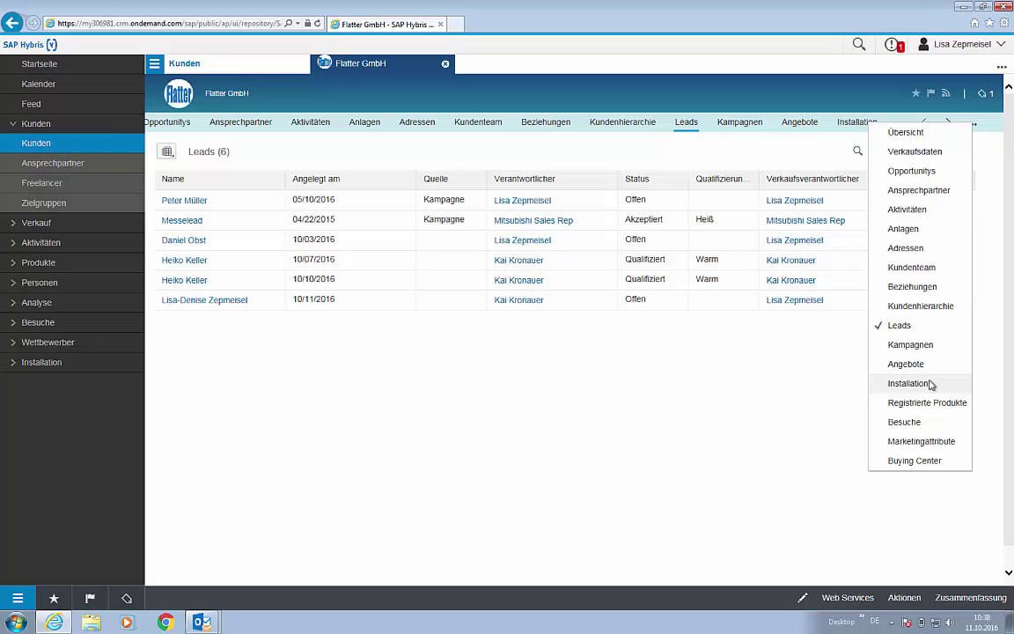
click(460, 412)
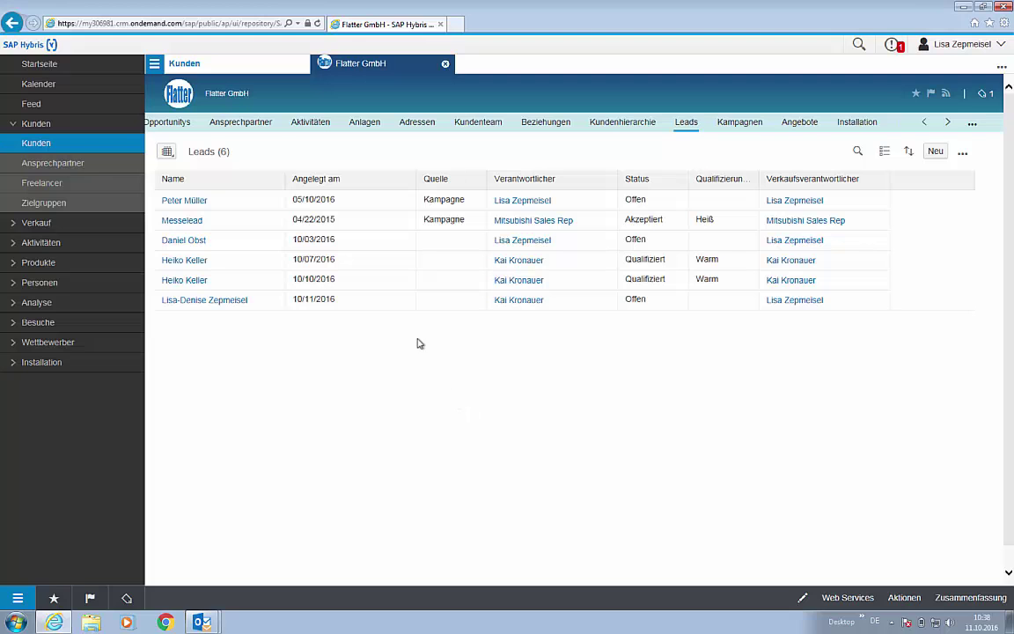
Set the last listed contact person as the main contact (Hauptansprechpartner) of Flatter GmbH
click(239, 123)
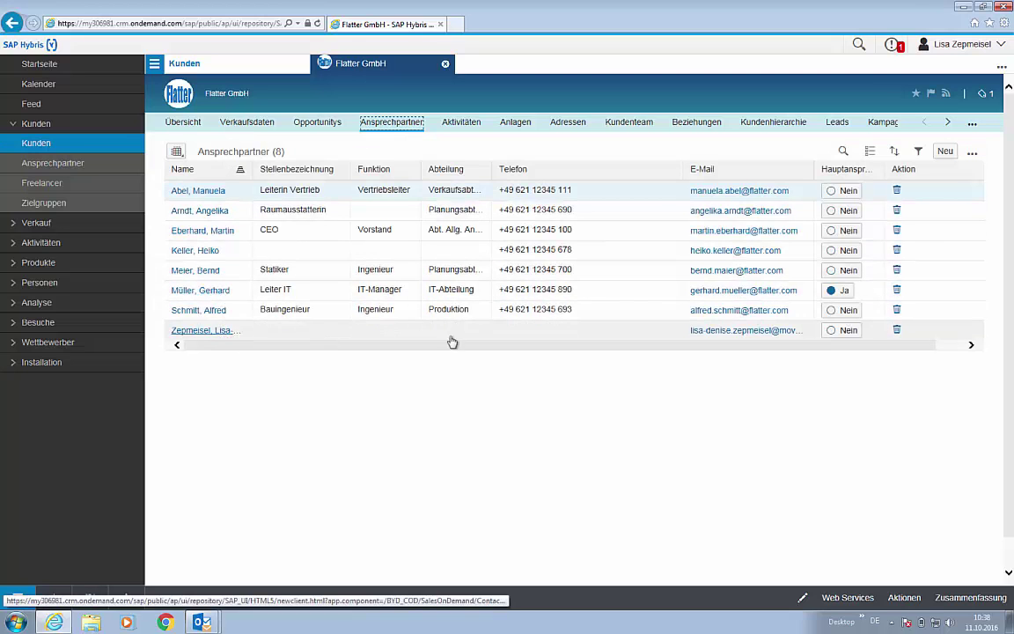
click(846, 332)
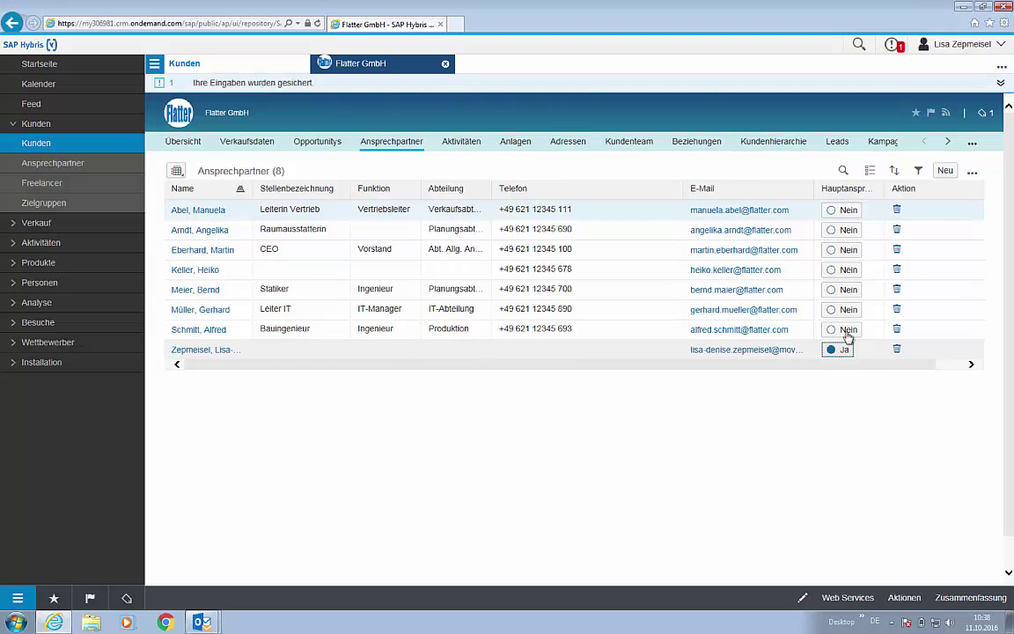
Review Flatter GmbH's activities, covering its appointments, tasks, phone calls and e-mails
click(467, 141)
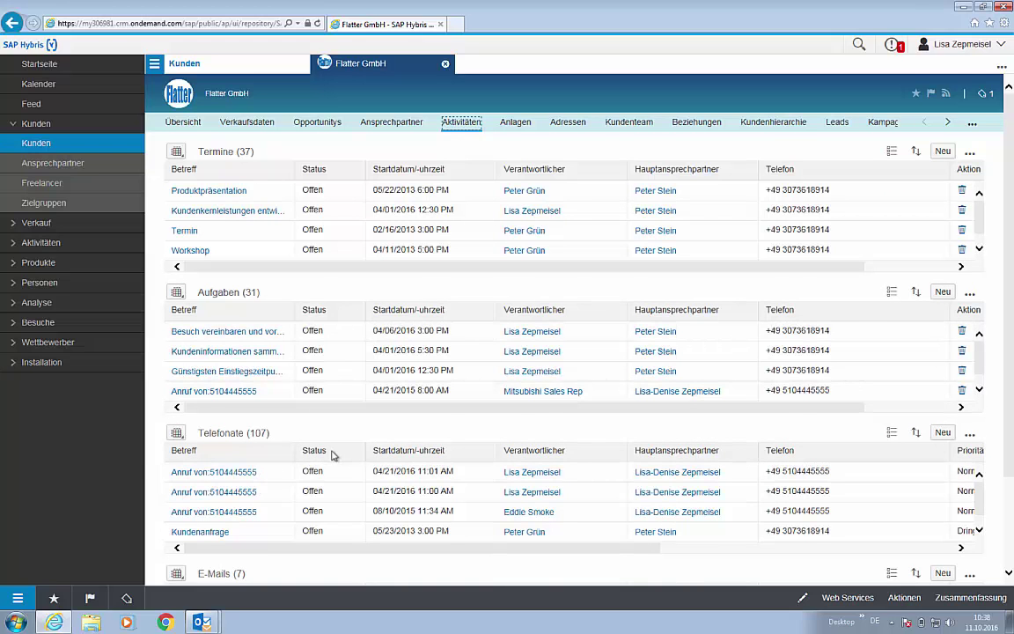
scroll(332, 454, down, 2)
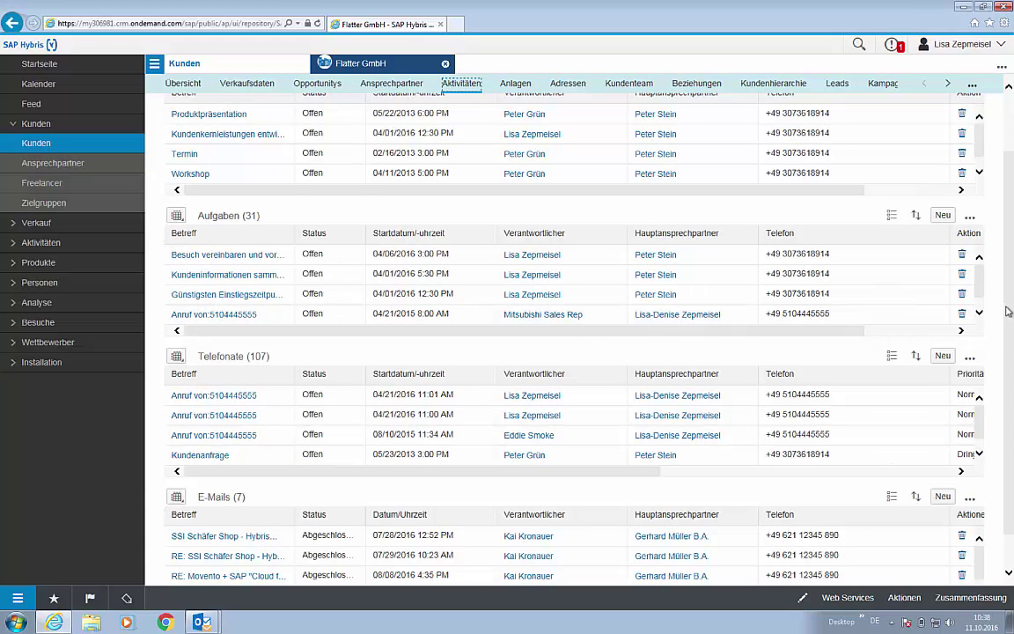
scroll(1010, 312, up, 2)
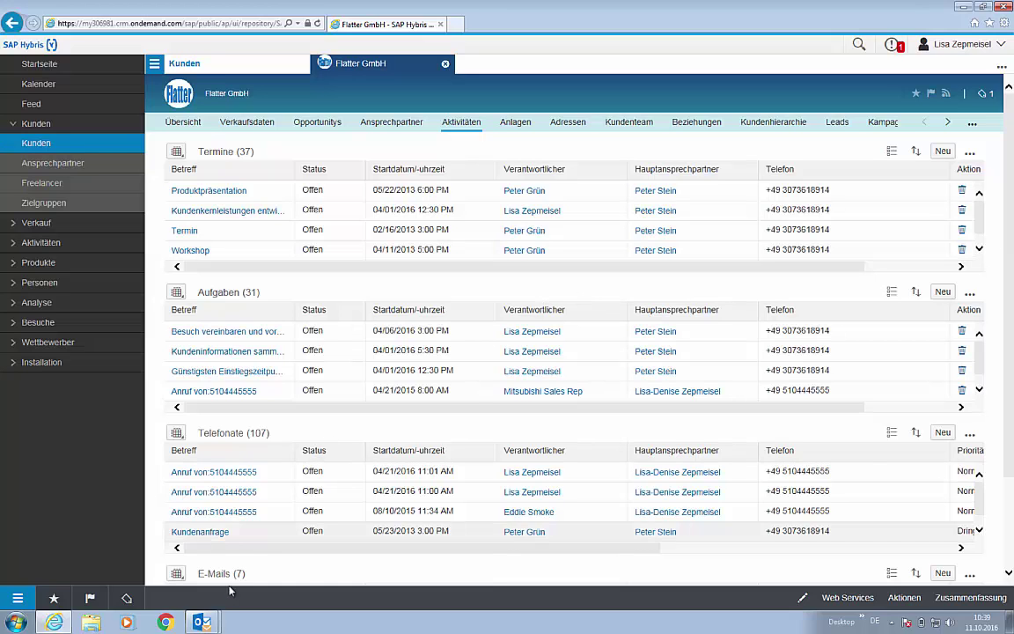
Switch to Outlook and sign in to SAP Hybris Cloud for Customer with the saved credentials
mouse_move(208, 625)
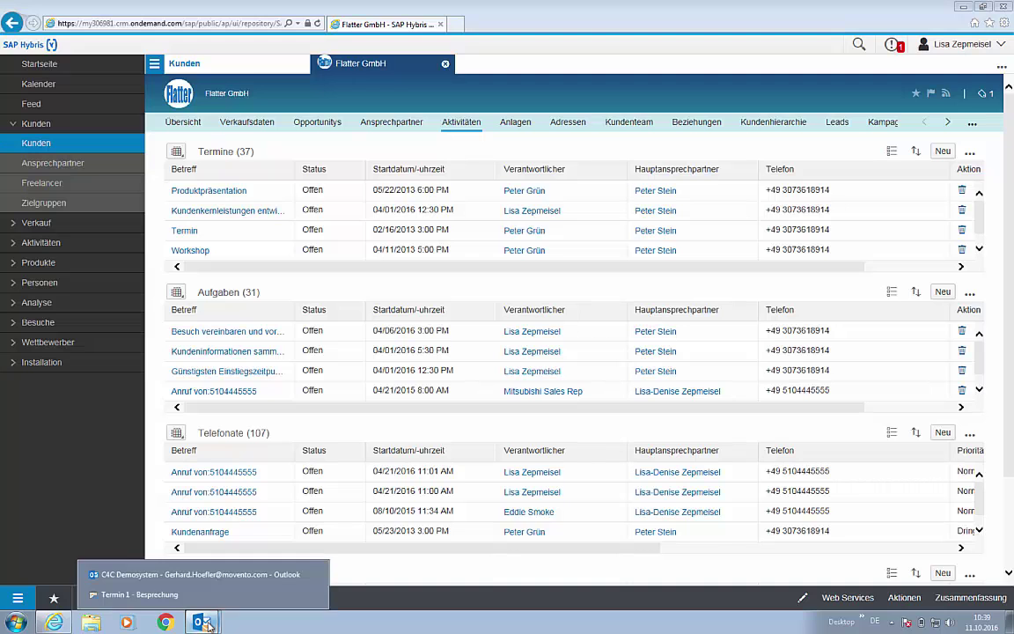
click(195, 576)
mouse_move(196, 579)
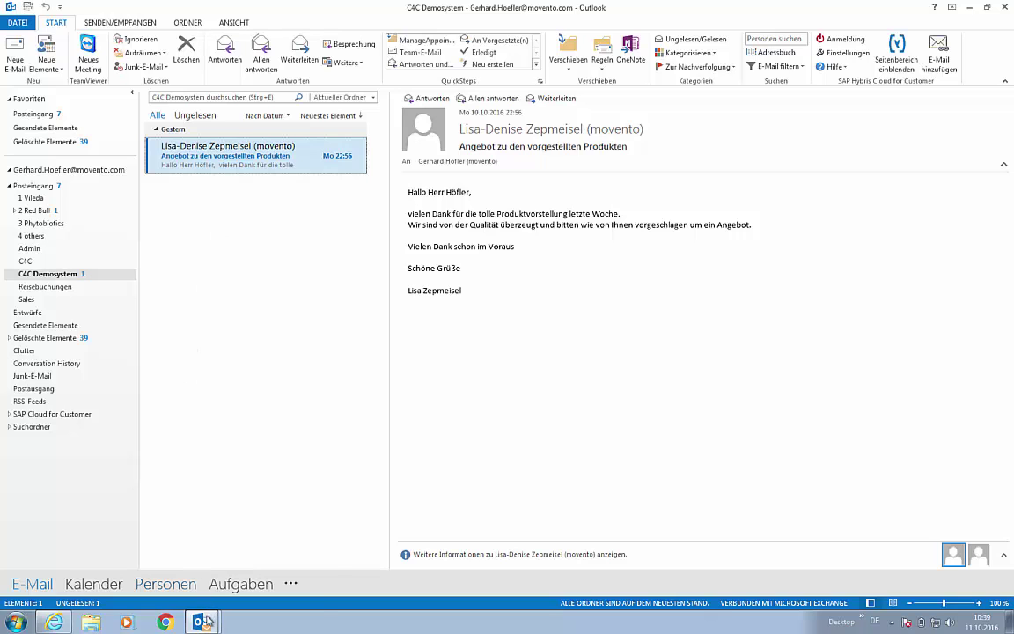
mouse_move(201, 622)
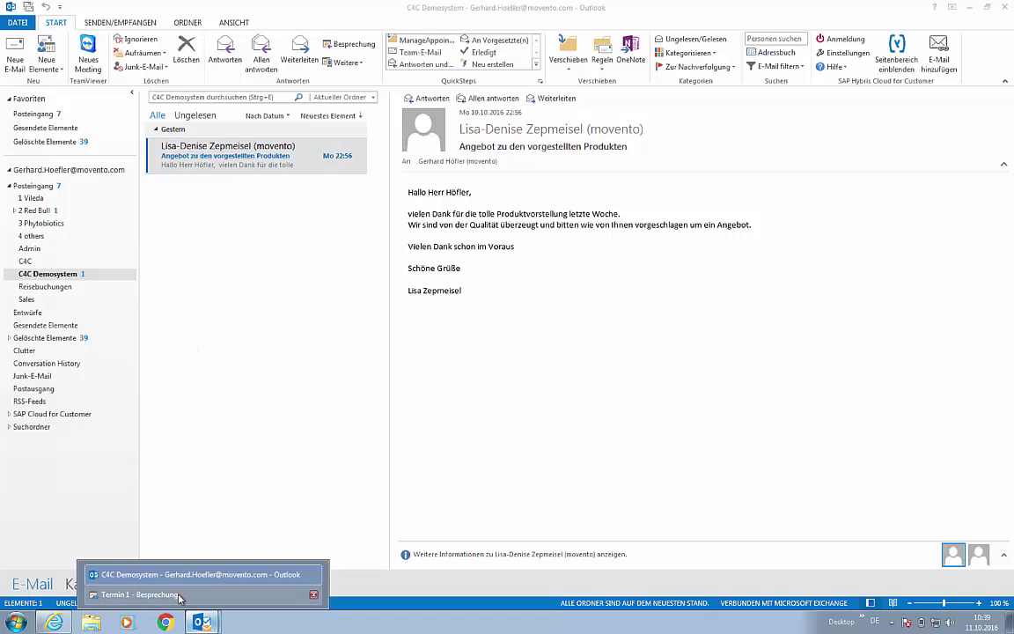
click(179, 595)
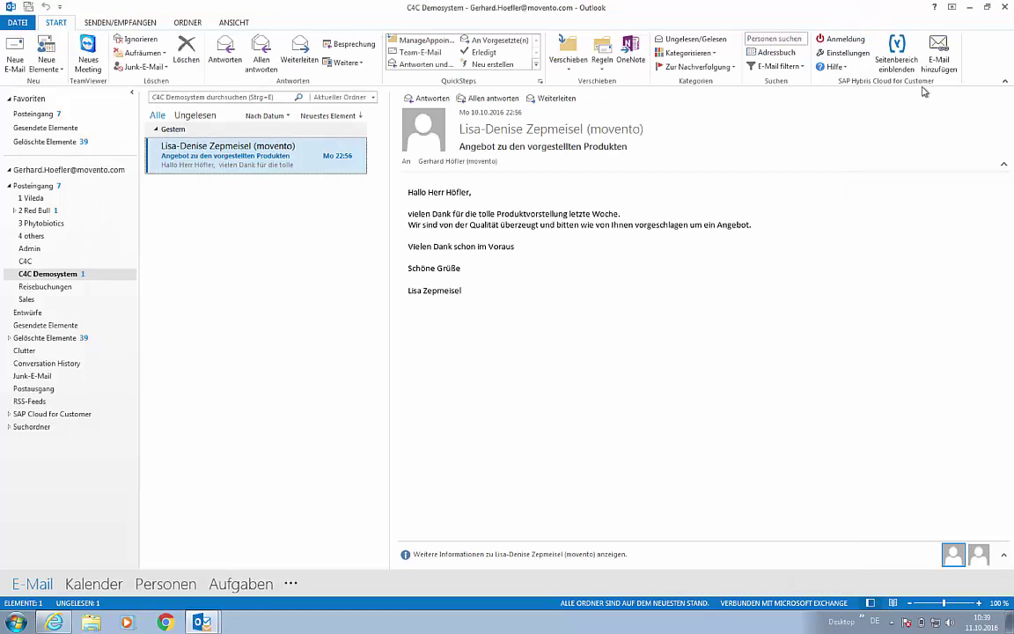
click(836, 39)
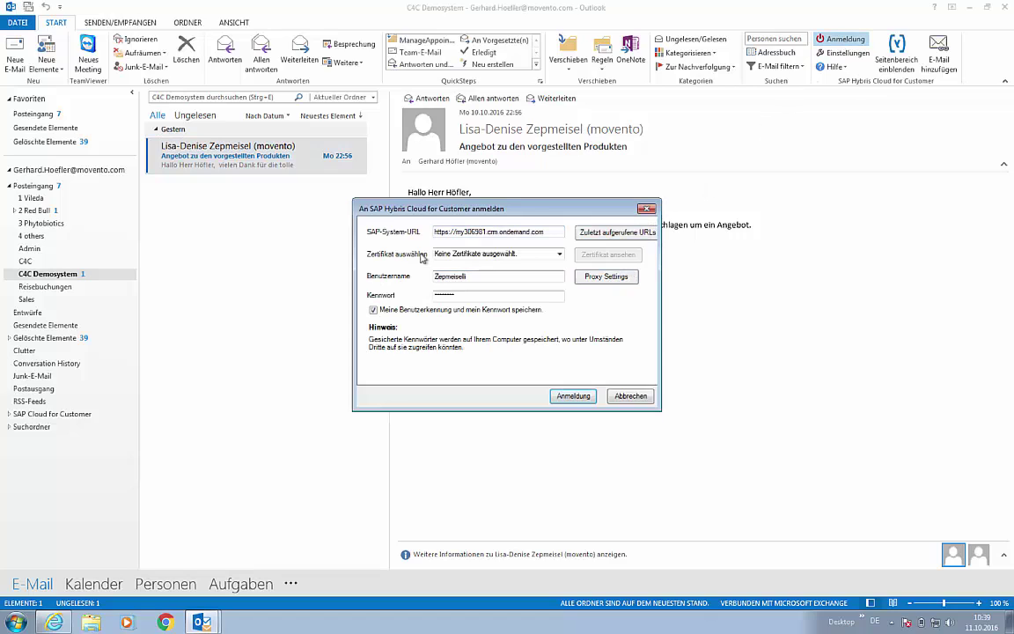
click(571, 396)
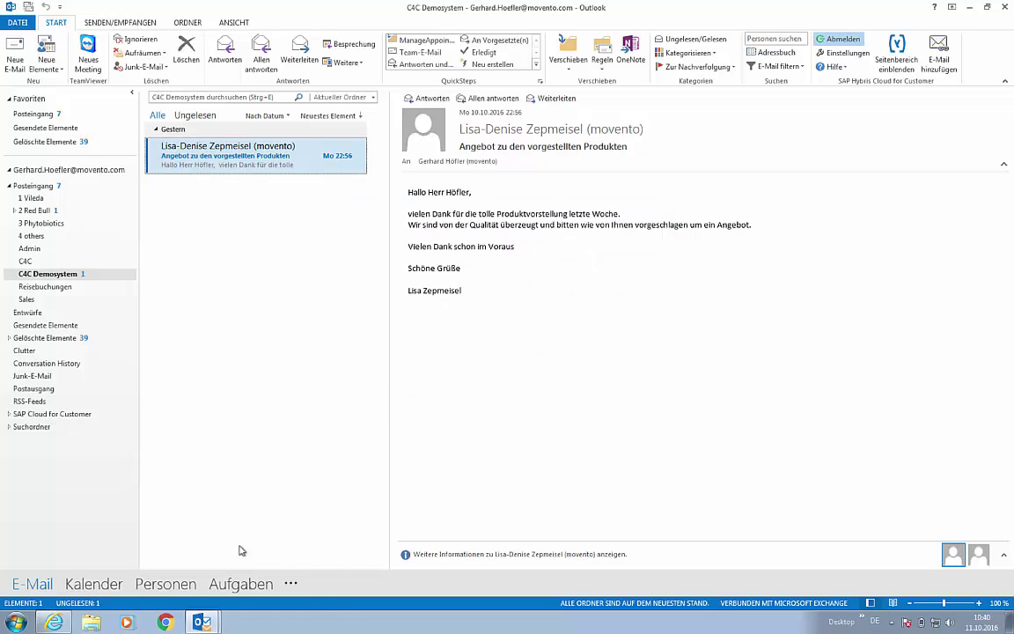
Open the "Termin 1" meeting and save, send and synchronize it with SAP Hybris Cloud for Customer
click(211, 623)
click(159, 594)
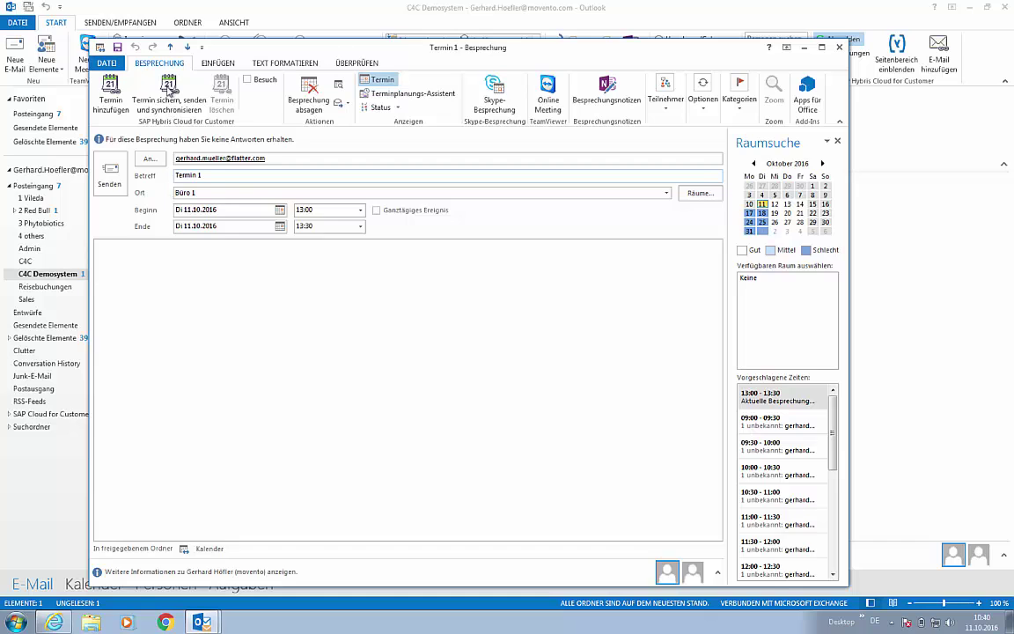
click(168, 91)
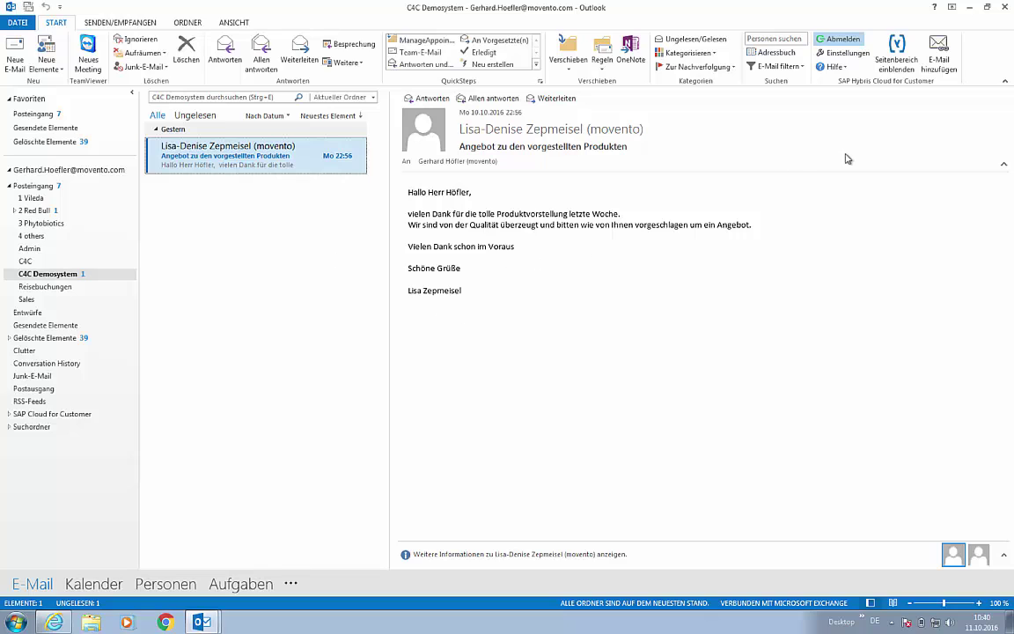
Show the SAP Hybris side pane and add the e-mail "Angebot zu den vorgestellten Produkten" to Cloud for Customer with its retrieved reference details
click(893, 66)
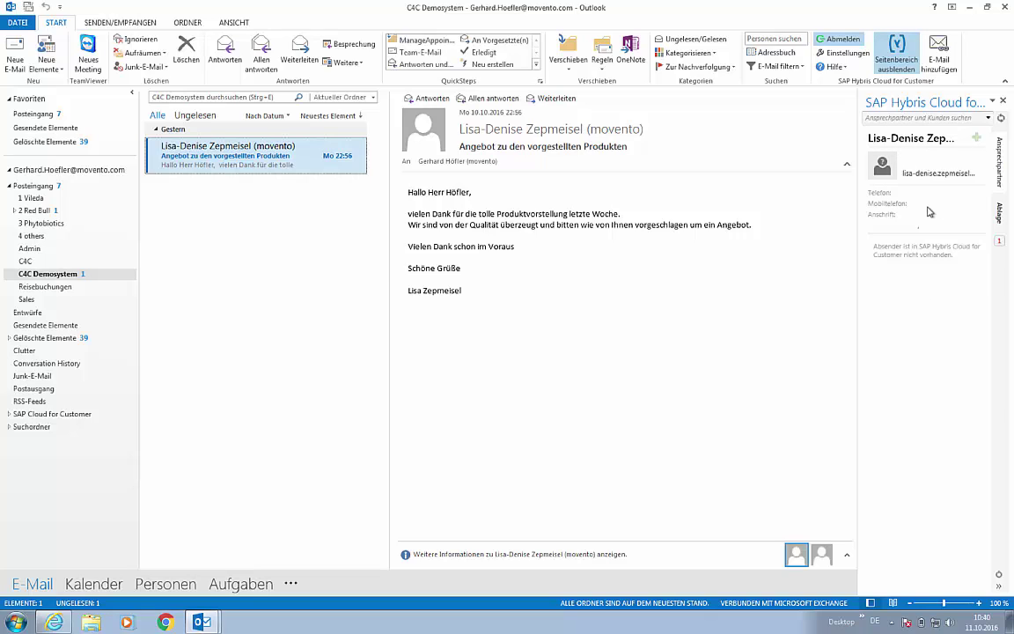
click(939, 60)
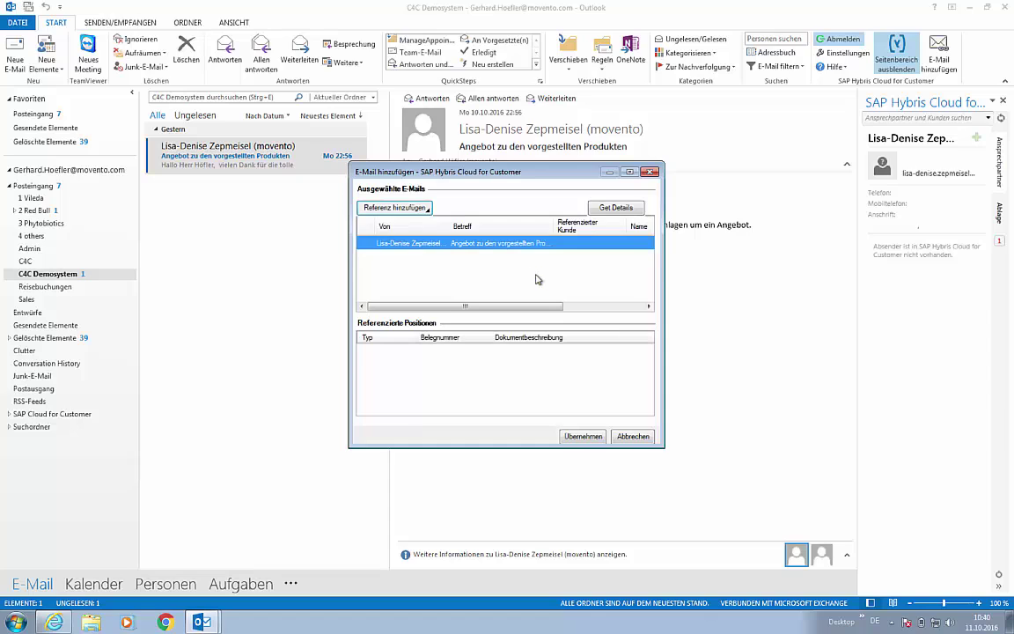
click(613, 208)
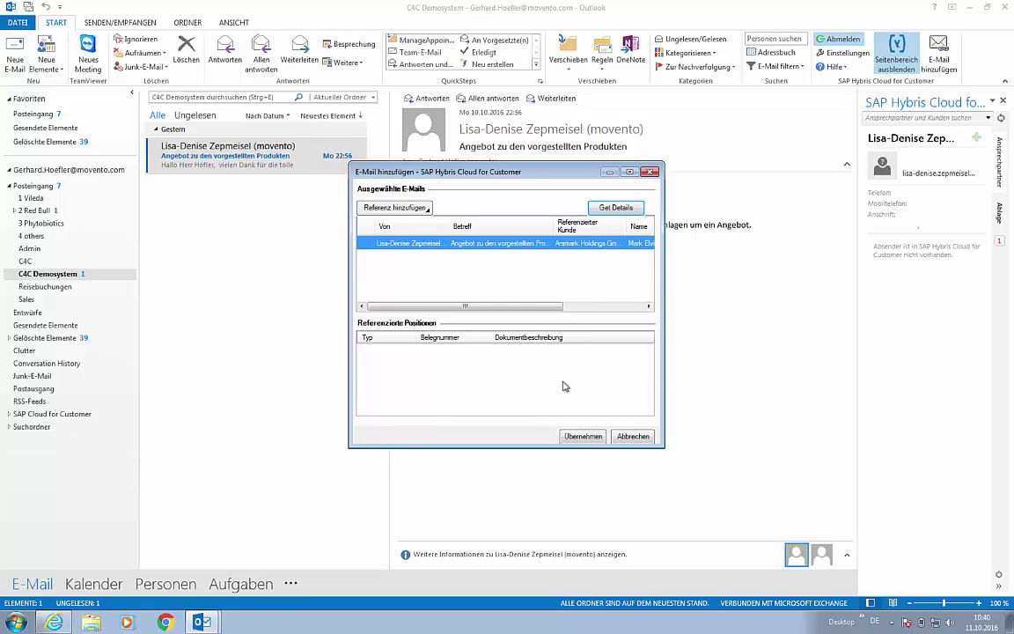
click(572, 437)
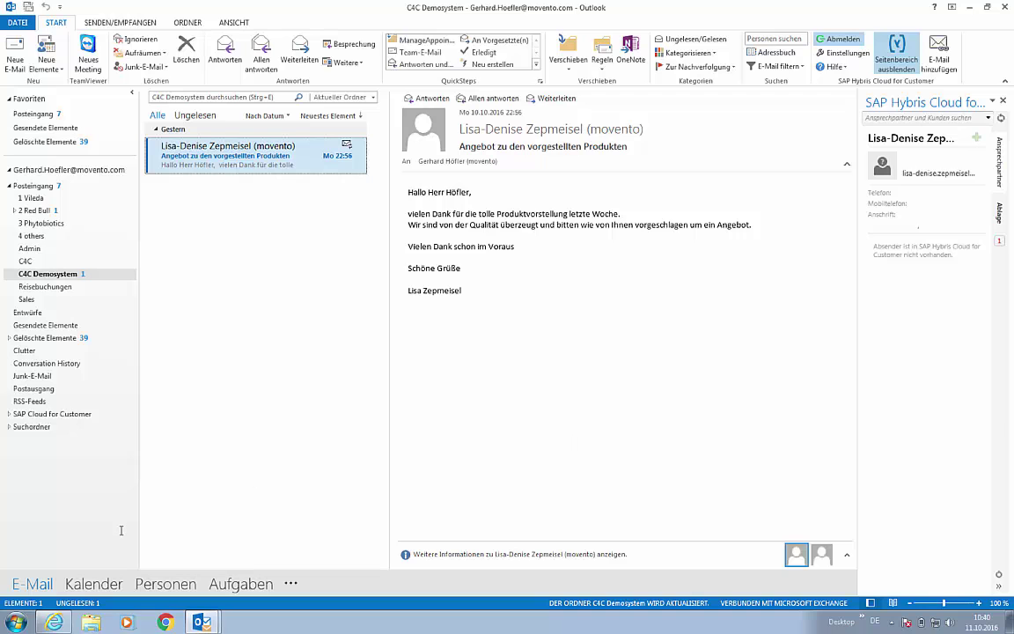
Switch back to Internet Explorer, reload the Flatter GmbH account, and open its activities
click(54, 622)
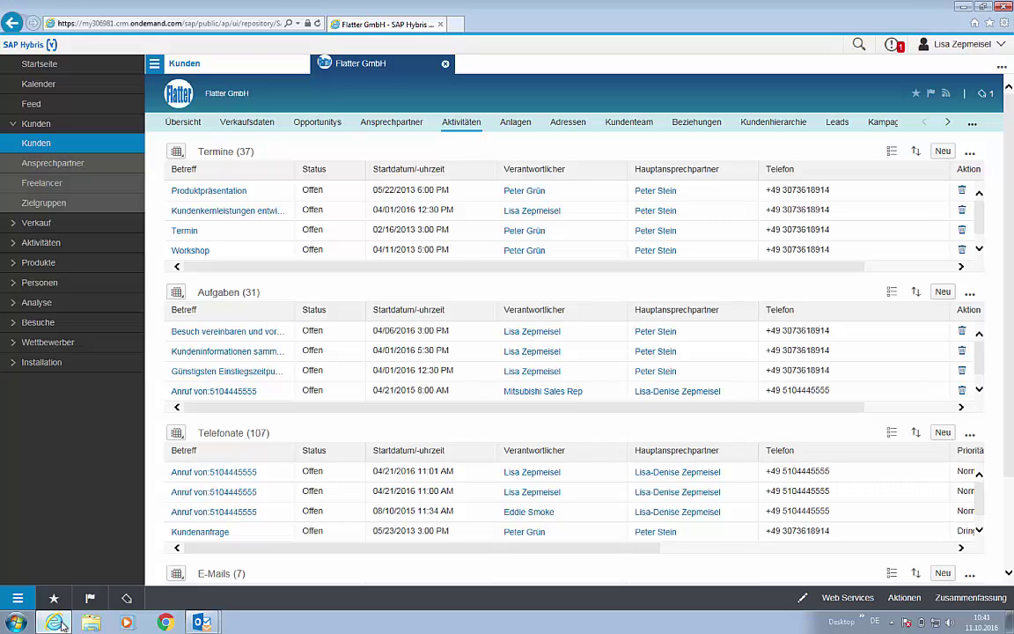
click(317, 24)
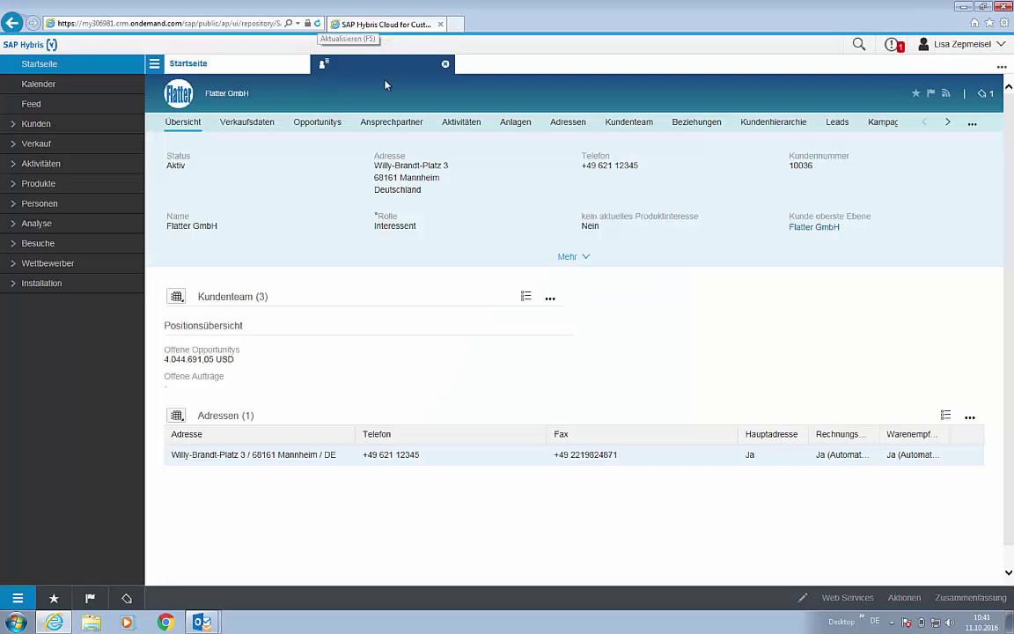
click(456, 123)
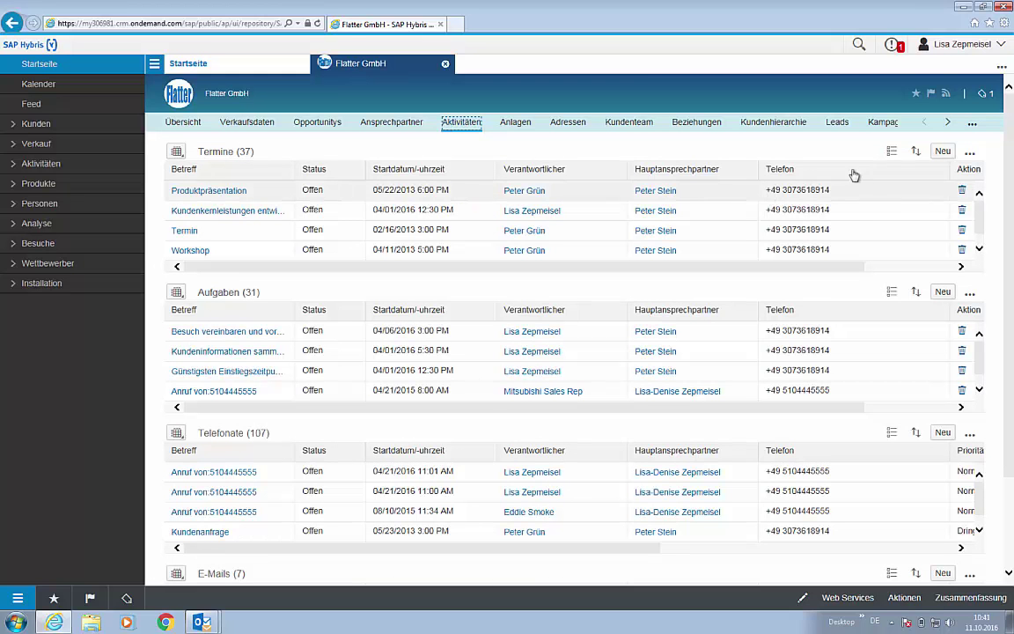
Sort Flatter GmbH's appointments (Termine) by Startdatum/-uhrzeit in descending order
click(915, 152)
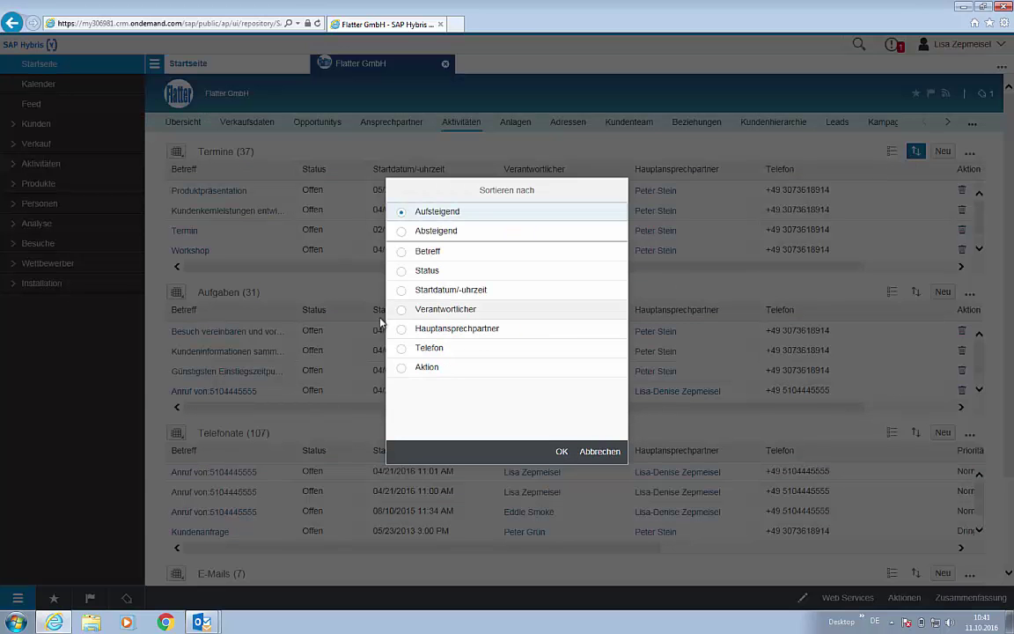
click(410, 291)
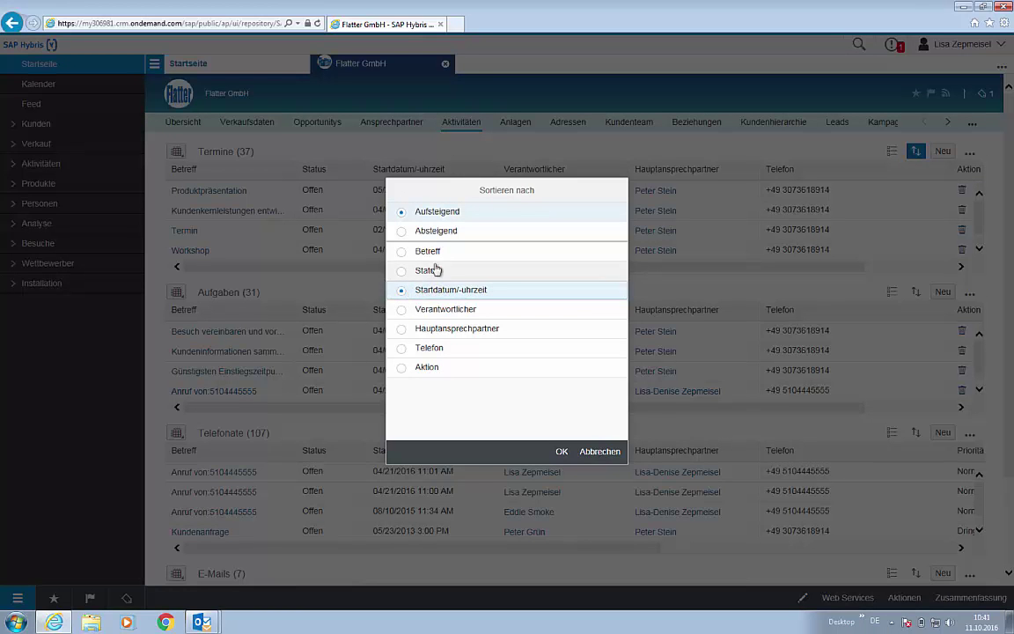
click(436, 232)
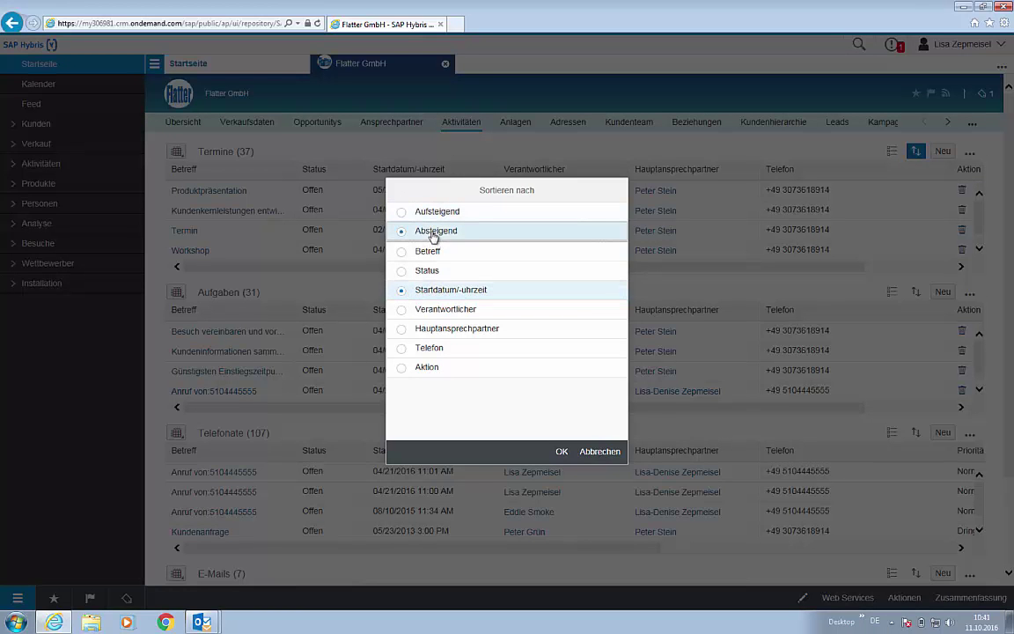
click(561, 450)
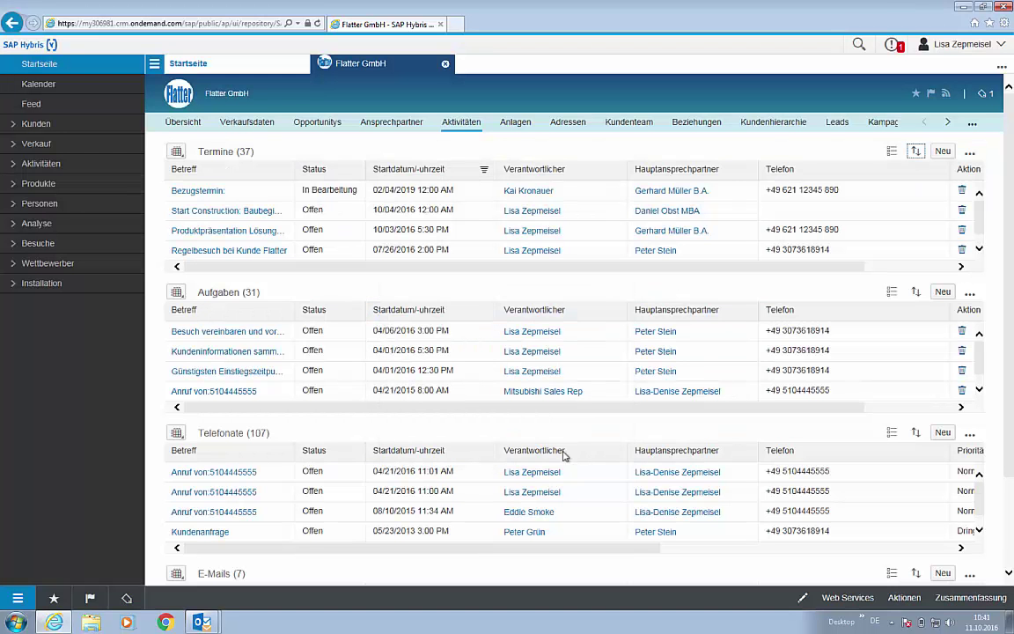
click(916, 153)
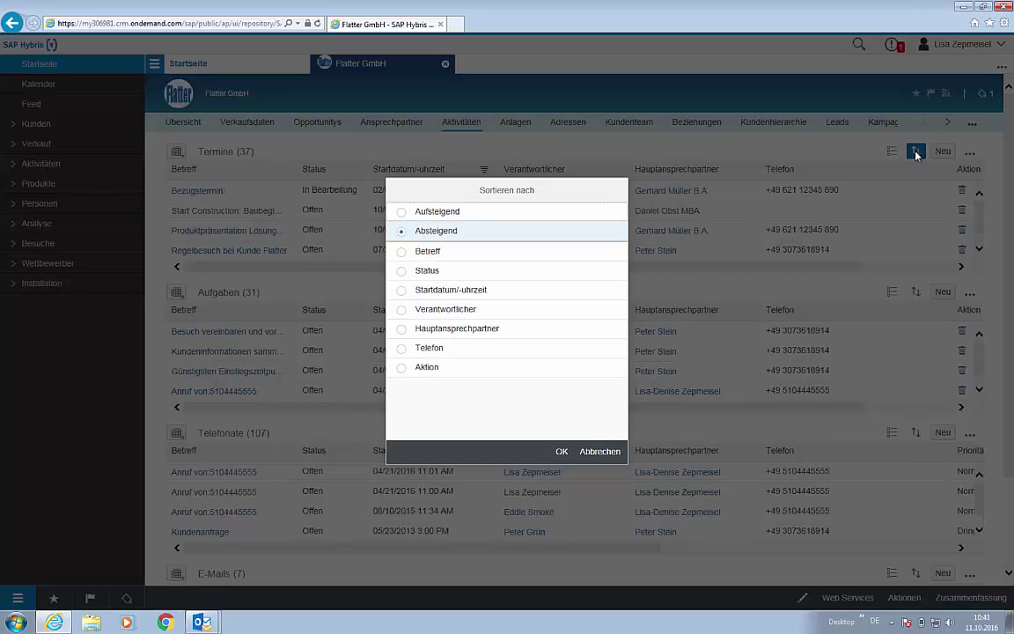
click(464, 293)
click(561, 451)
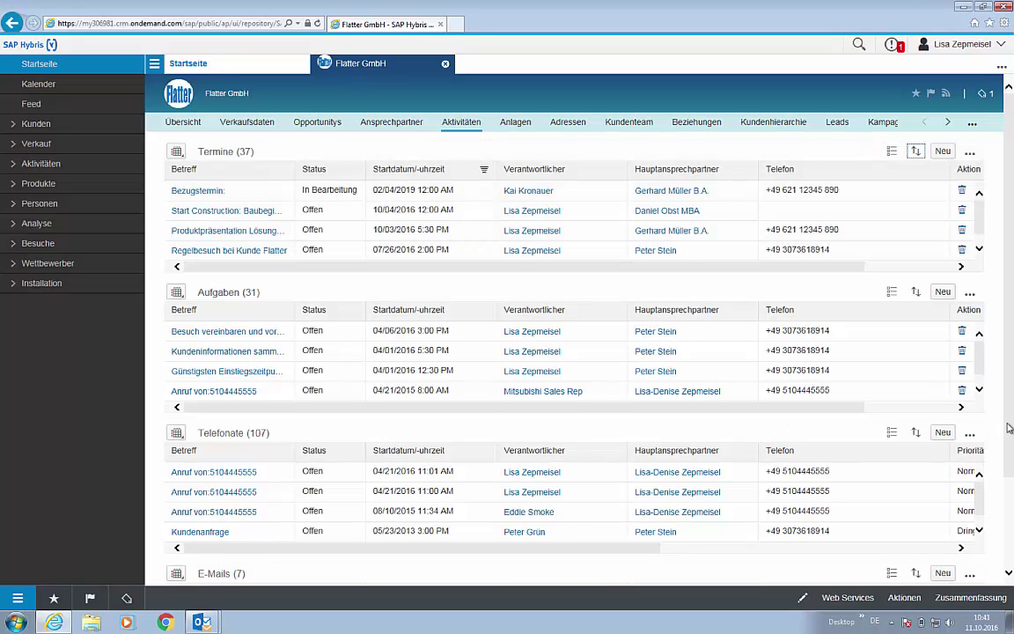
Sort Flatter GmbH's E-Mails list by Datum/Uhrzeit in descending order
drag(1009, 441, 1009, 529)
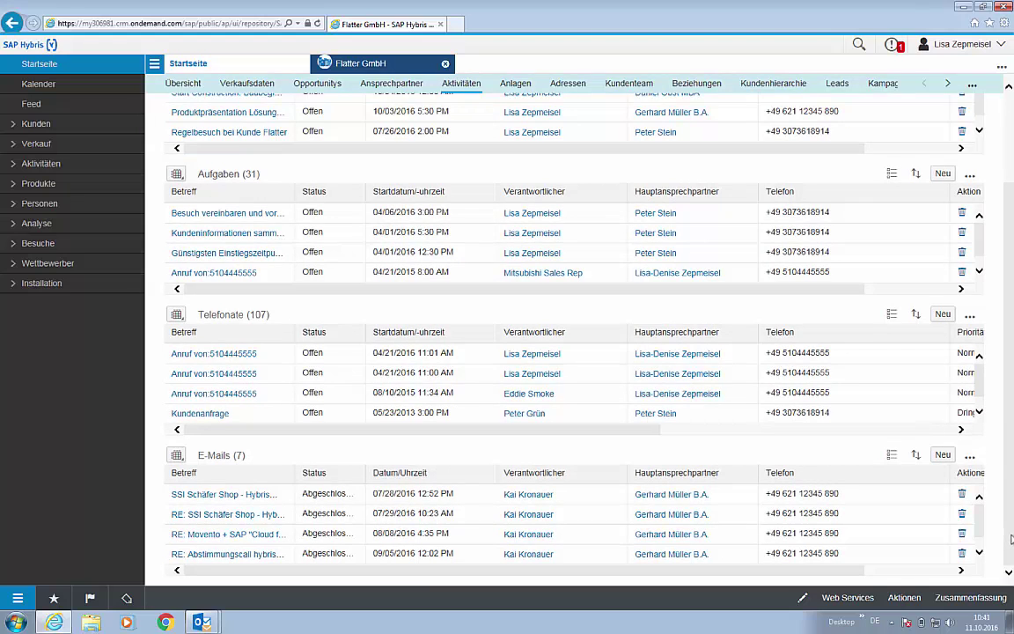
click(915, 456)
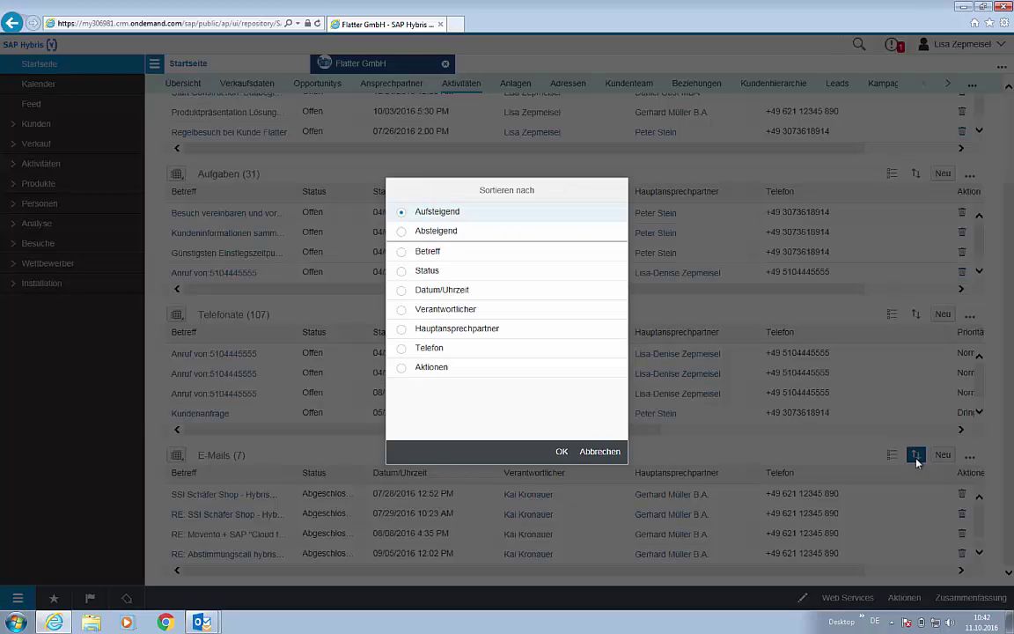
click(439, 235)
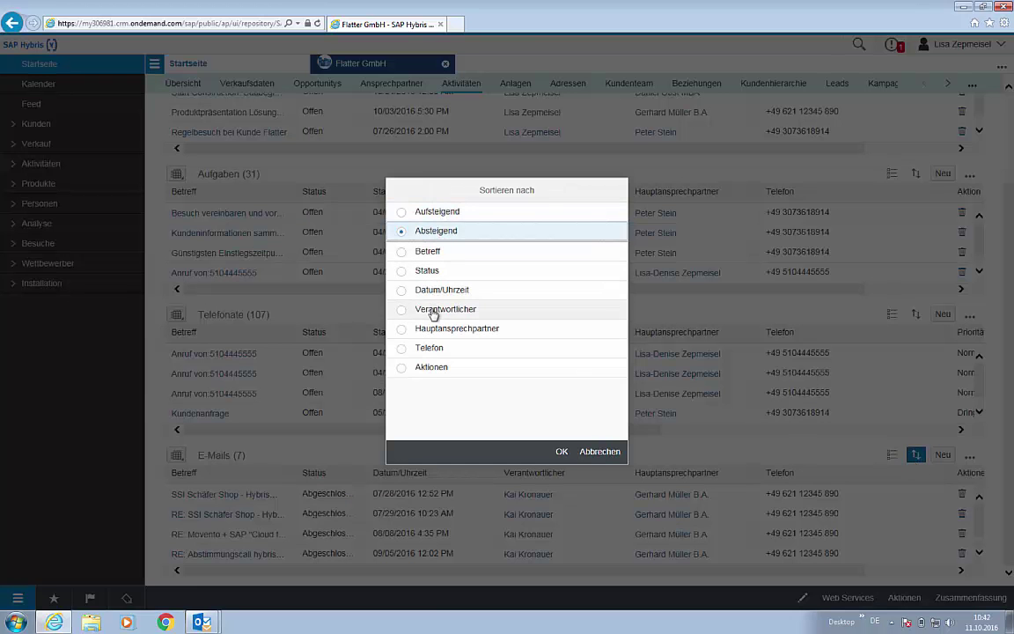
click(403, 289)
click(563, 450)
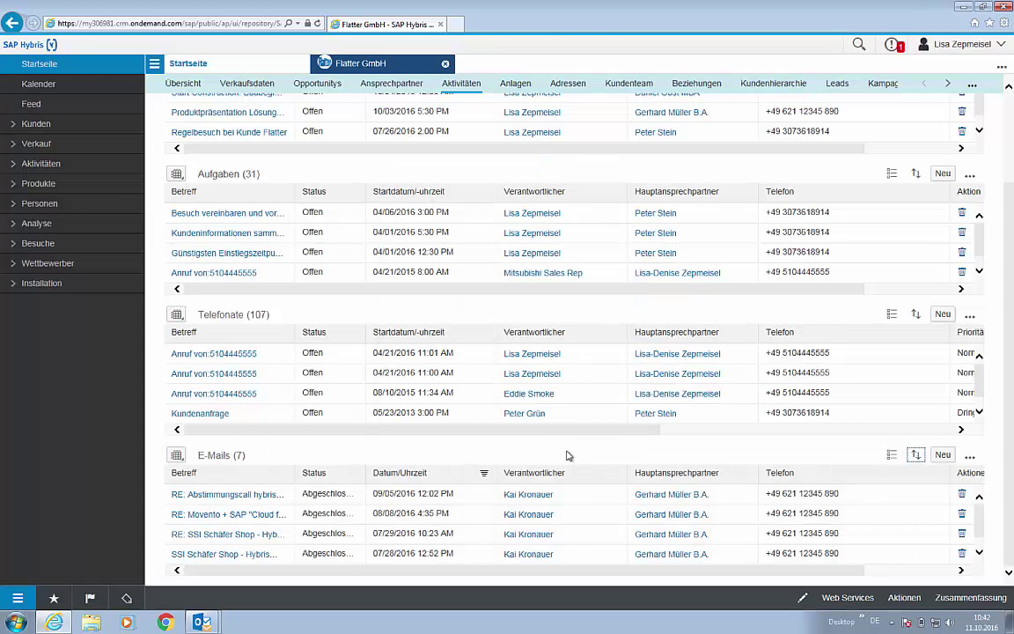
Start a new appointment for Flatter GmbH with the subject "Termin 2" and the location "Büro 2"
scroll(739, 283, up, 2)
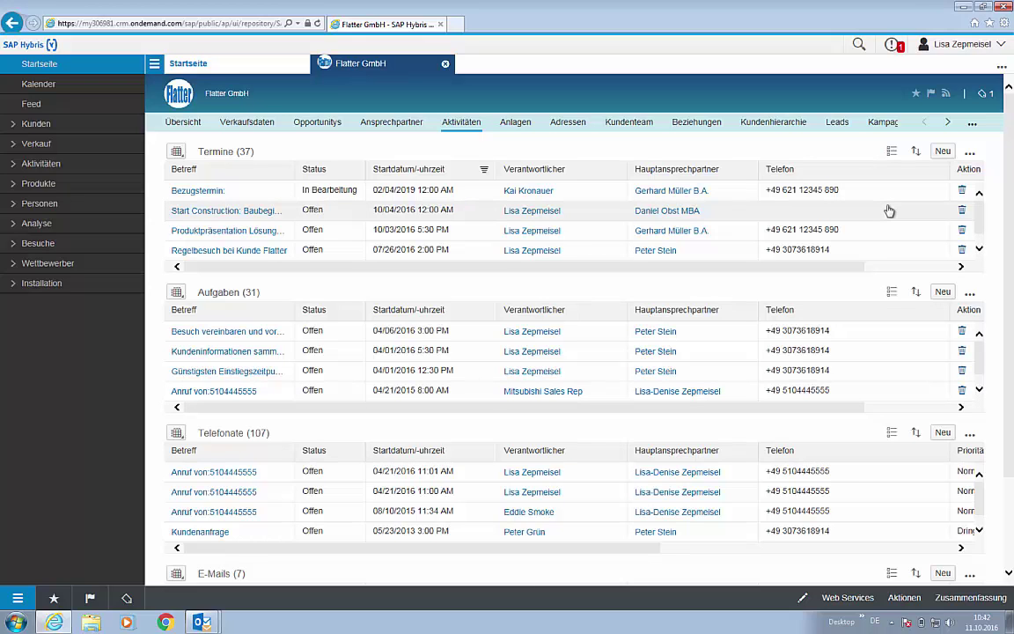
click(941, 153)
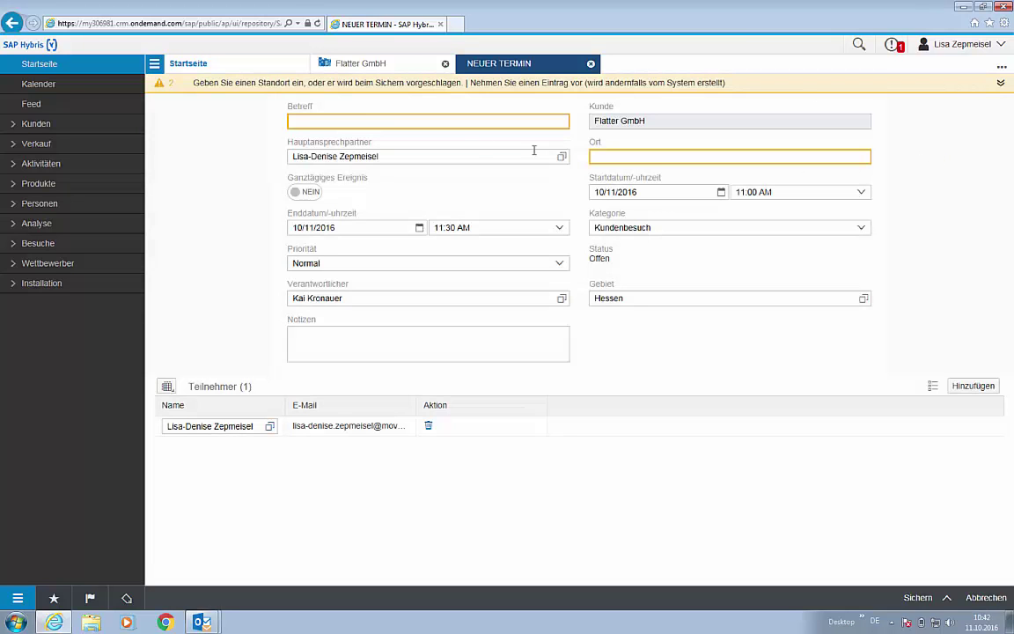
click(356, 123)
text(Termin 2)
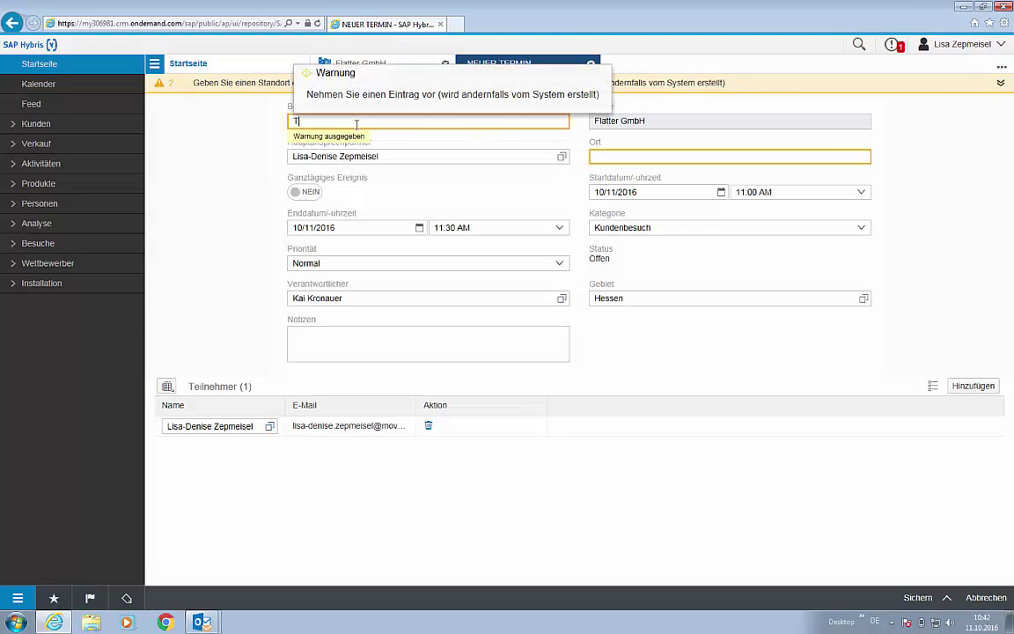
click(634, 157)
text(Büro 2)
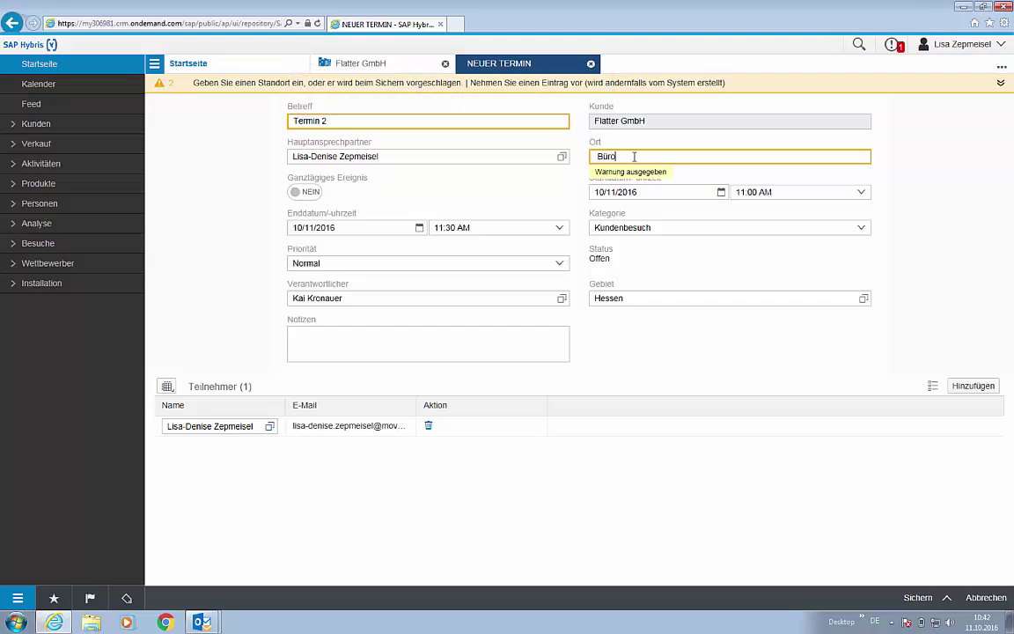
Set the appointment's start time to 2:00 PM and save it
click(862, 193)
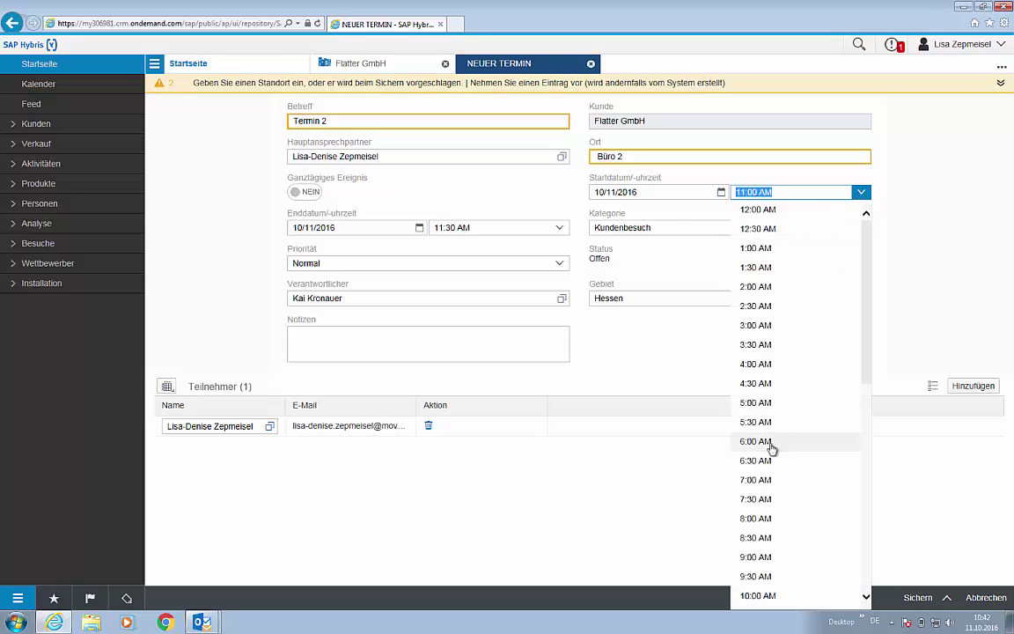
scroll(762, 400, down, 10)
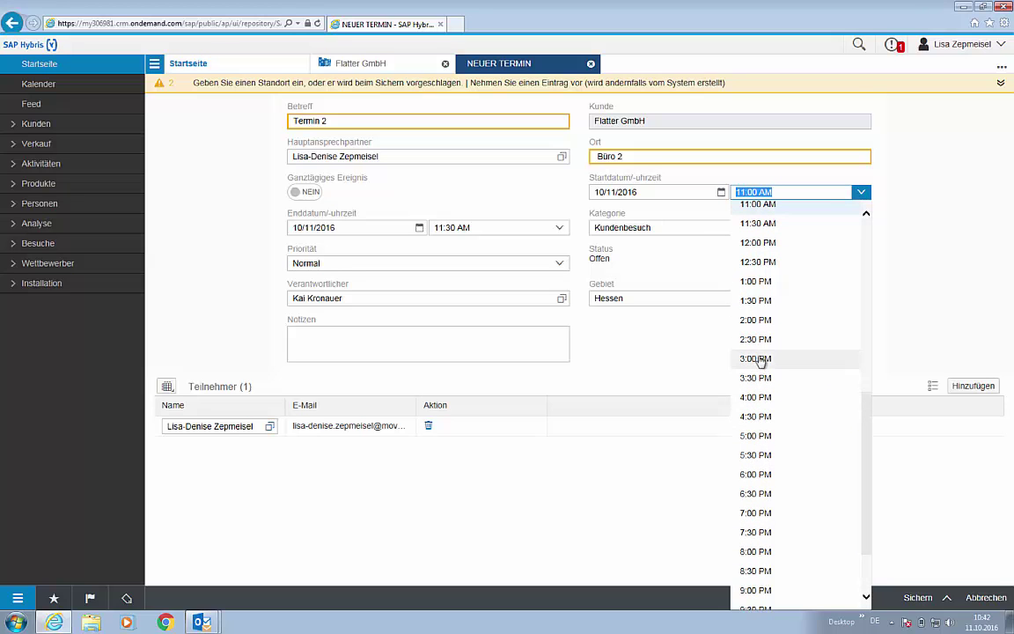
click(756, 322)
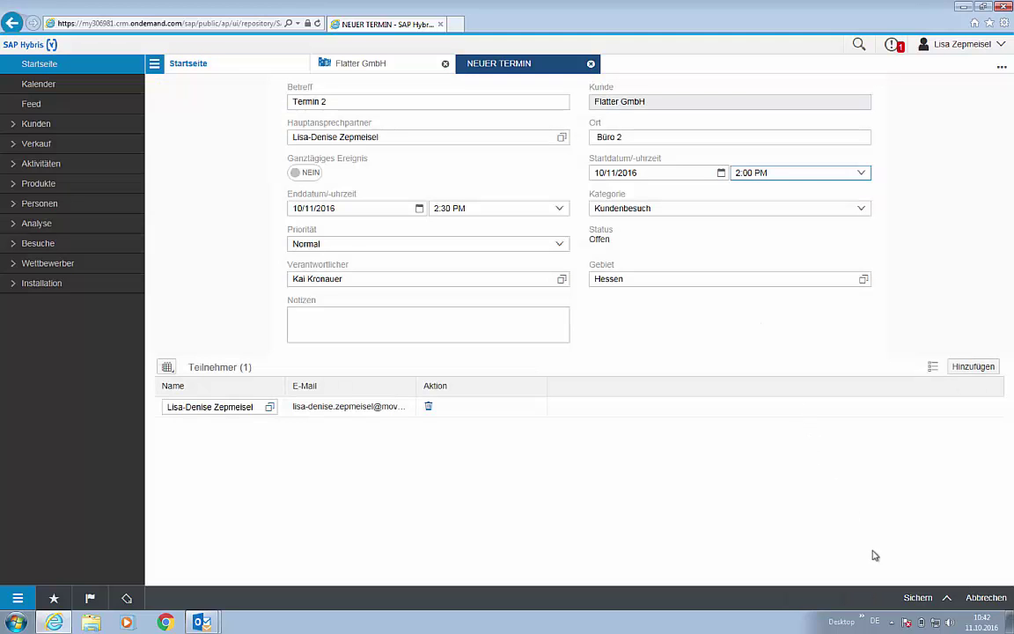
click(917, 598)
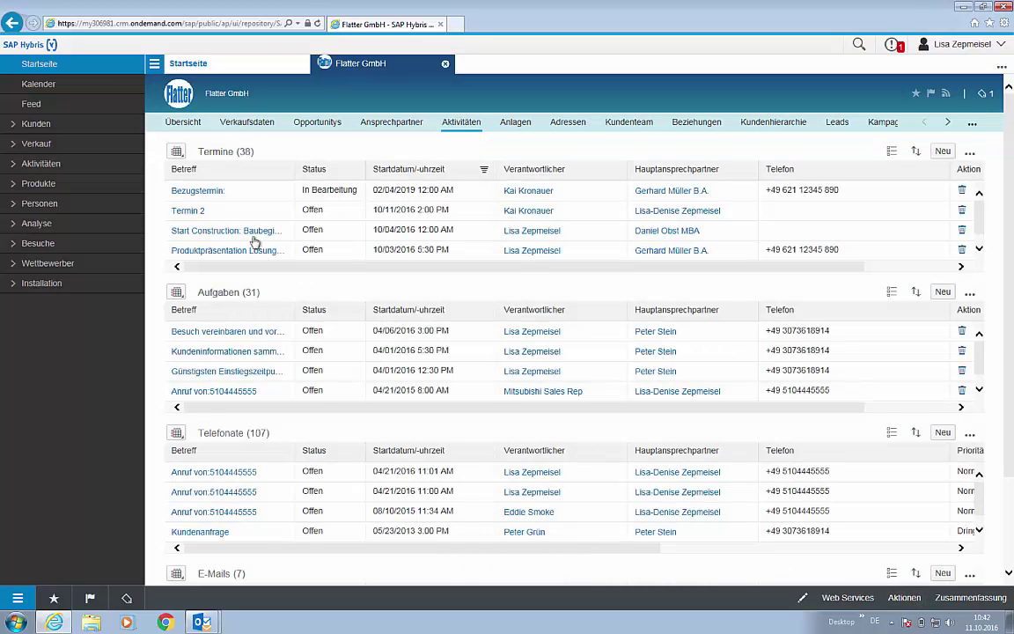
Close the Flatter GmbH account and list the visits using the variant "Meine offenen Besuche"
click(444, 63)
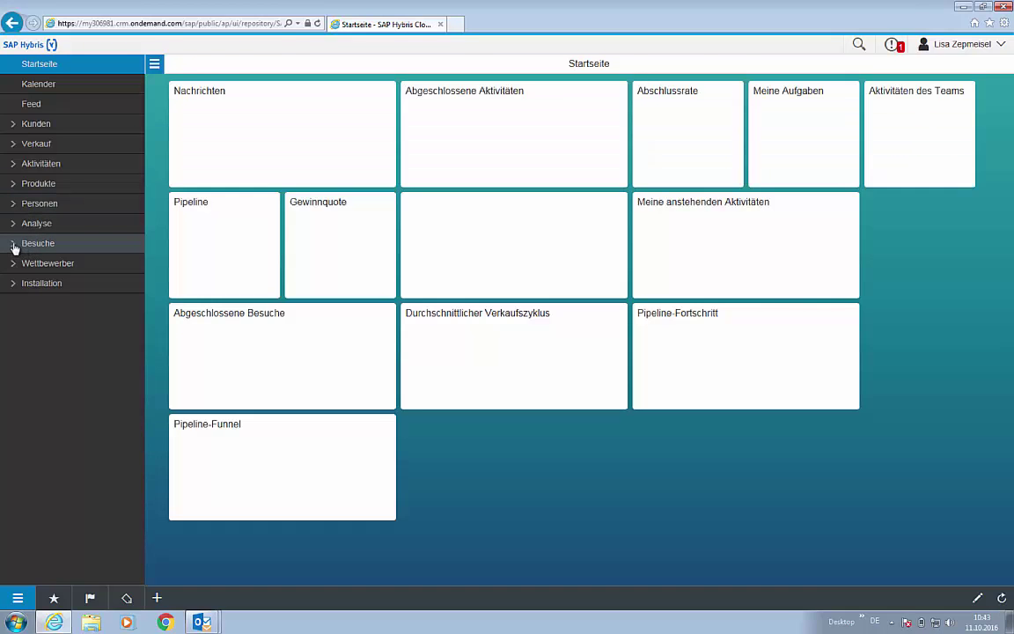
click(14, 249)
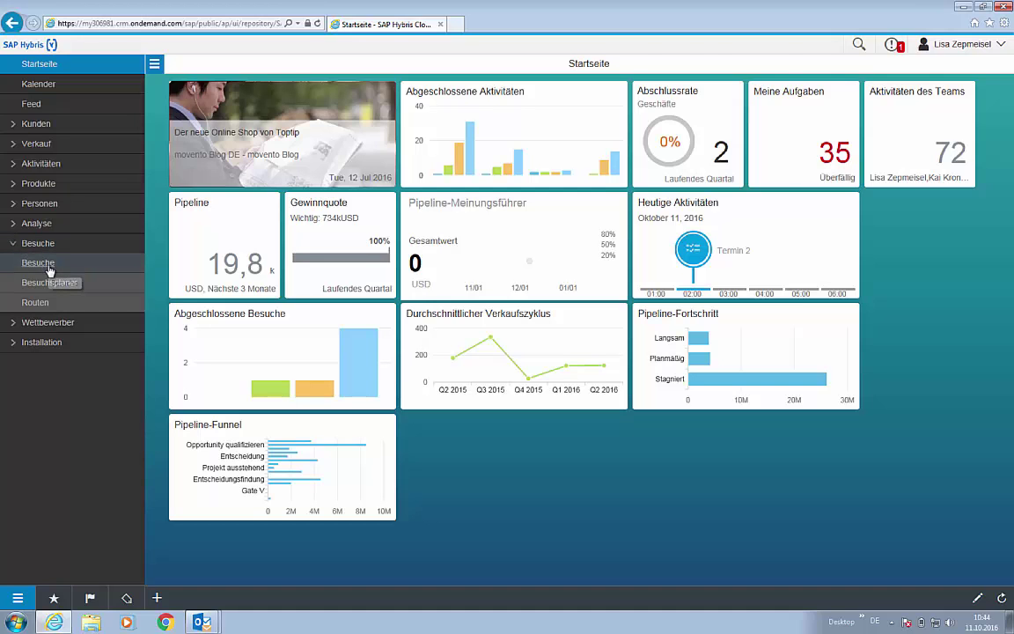
click(48, 264)
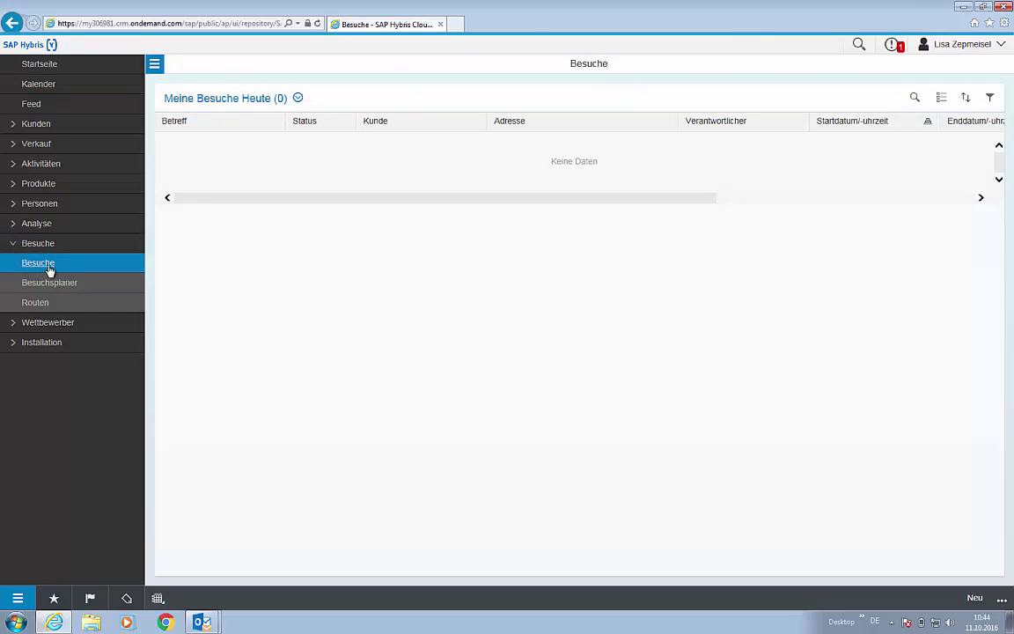
click(298, 98)
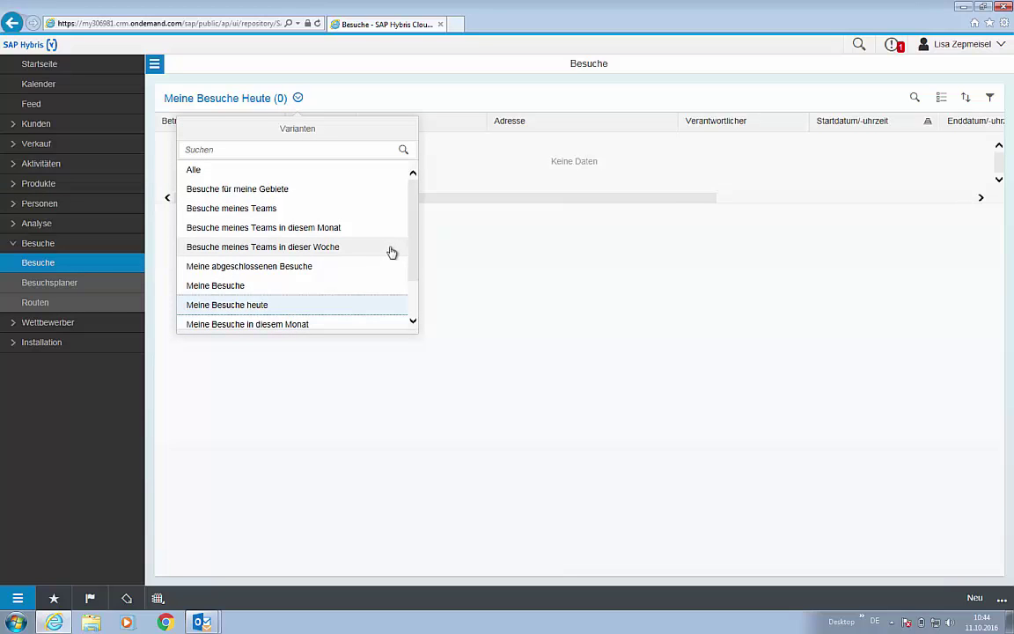
scroll(414, 272, down, 1)
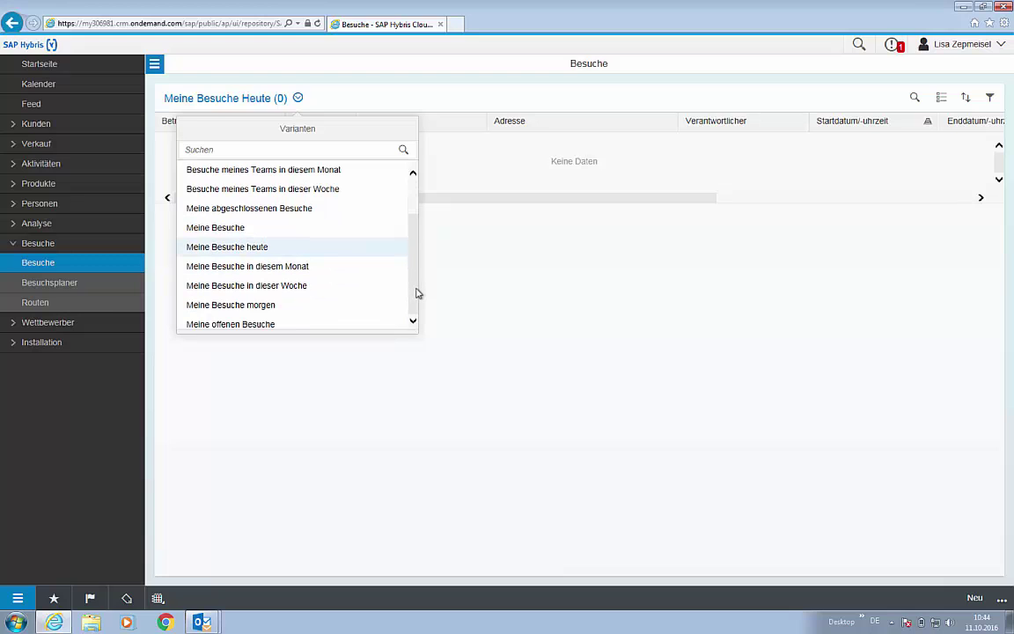
click(277, 324)
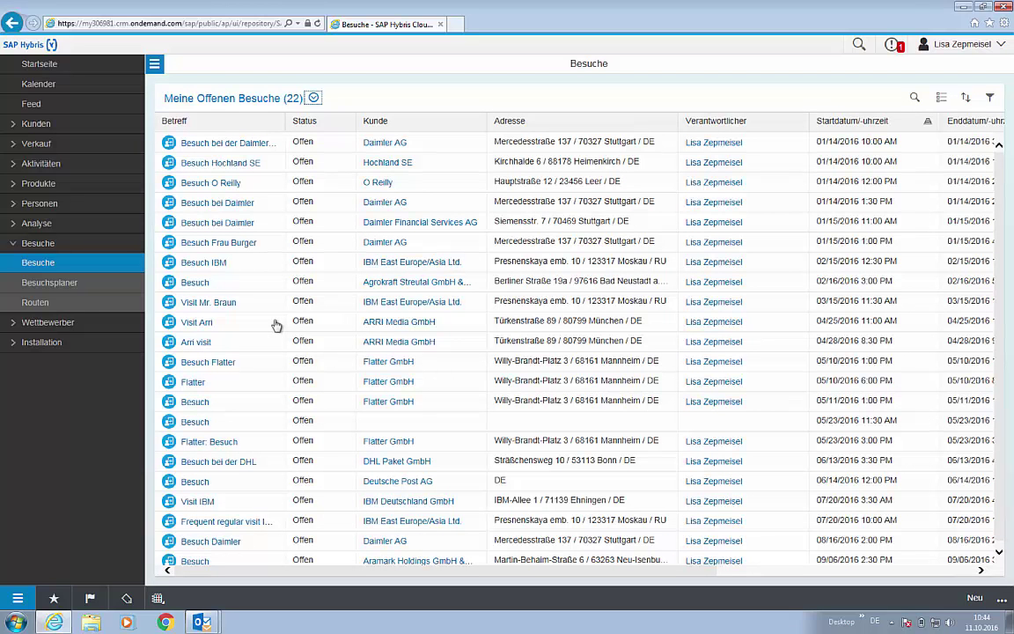
Open the Besuchsplaner and view the customers without planned visits as a table and again on the map
click(56, 288)
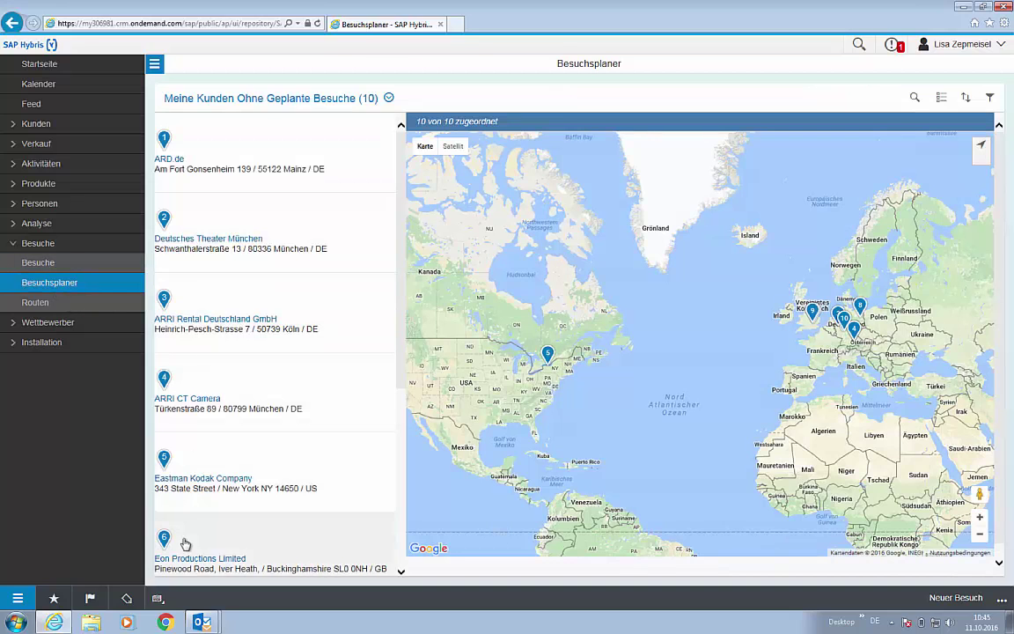
click(157, 600)
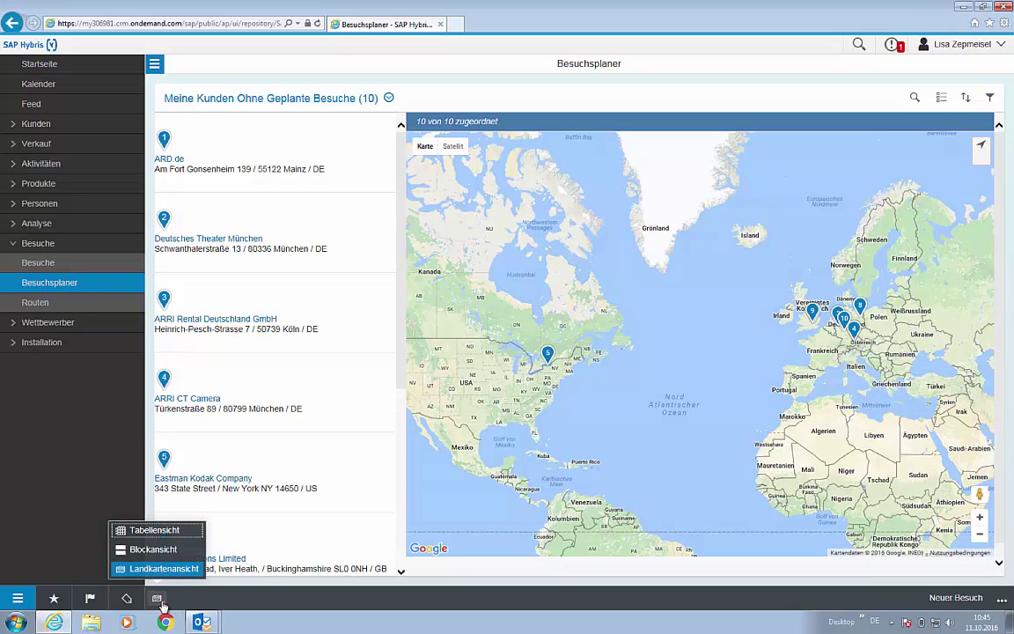
click(161, 533)
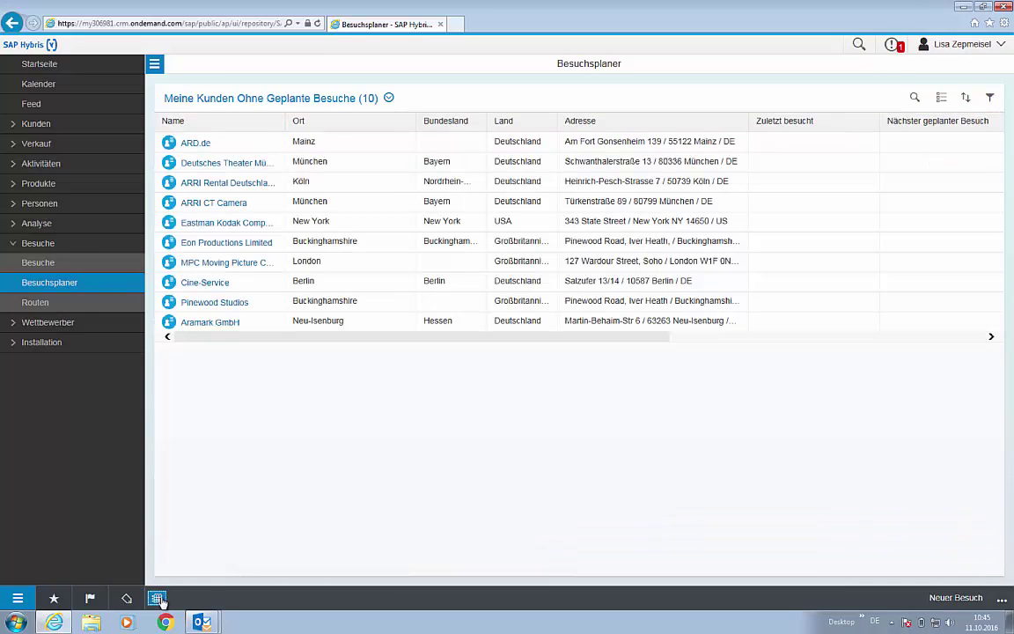
click(157, 598)
click(163, 569)
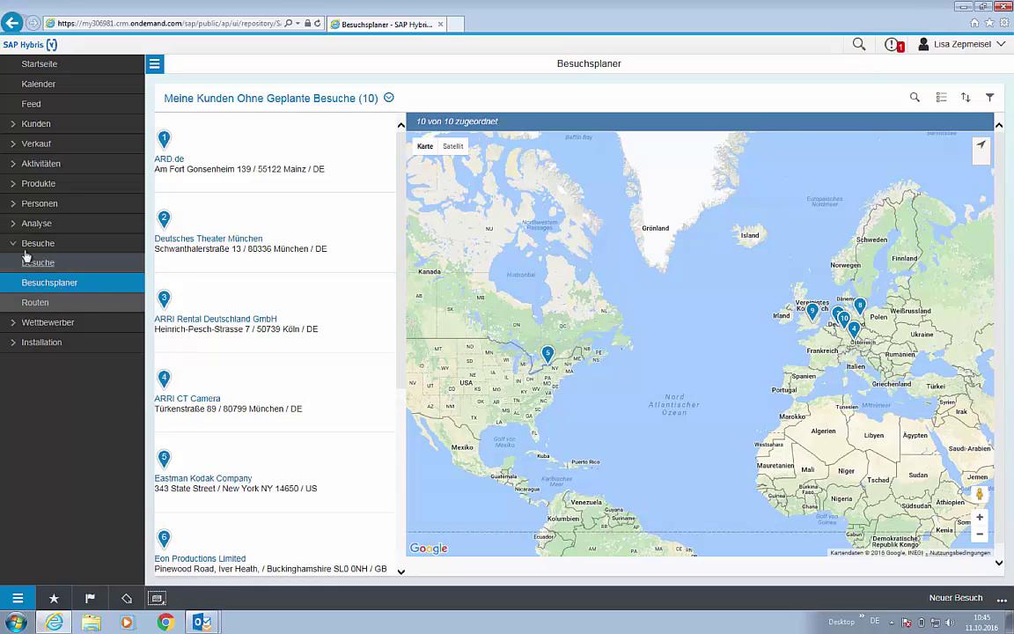
Open the analysis dashboard and display the Pipeline dashboard
click(16, 227)
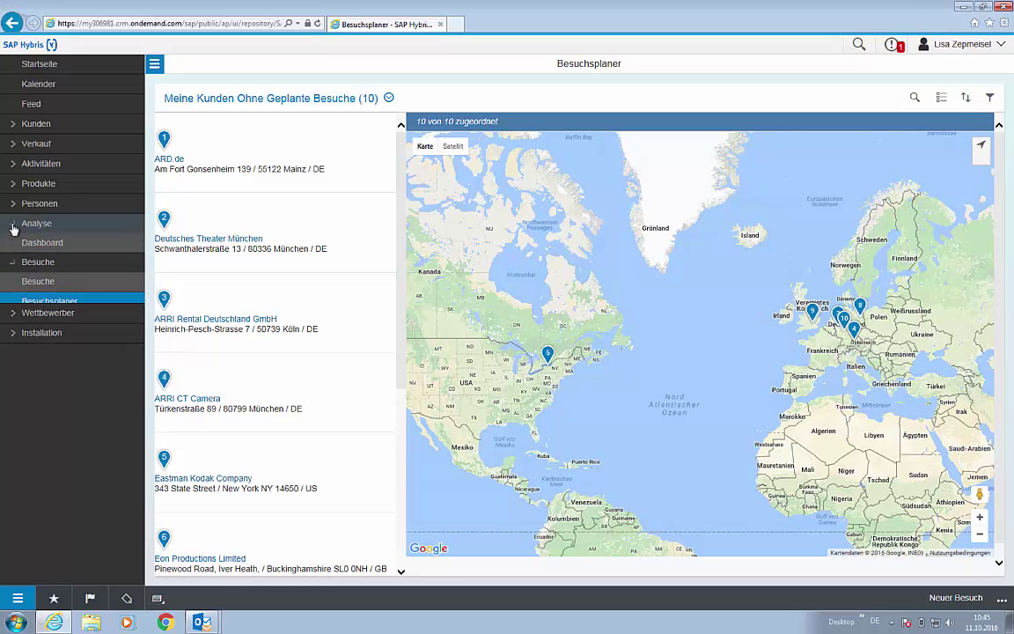
click(29, 244)
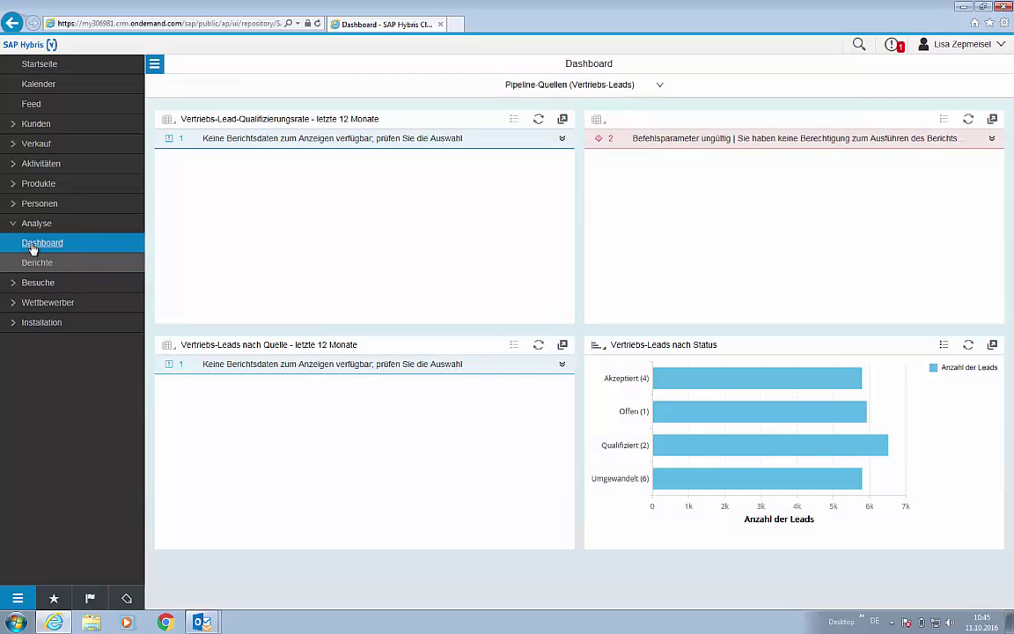
click(661, 86)
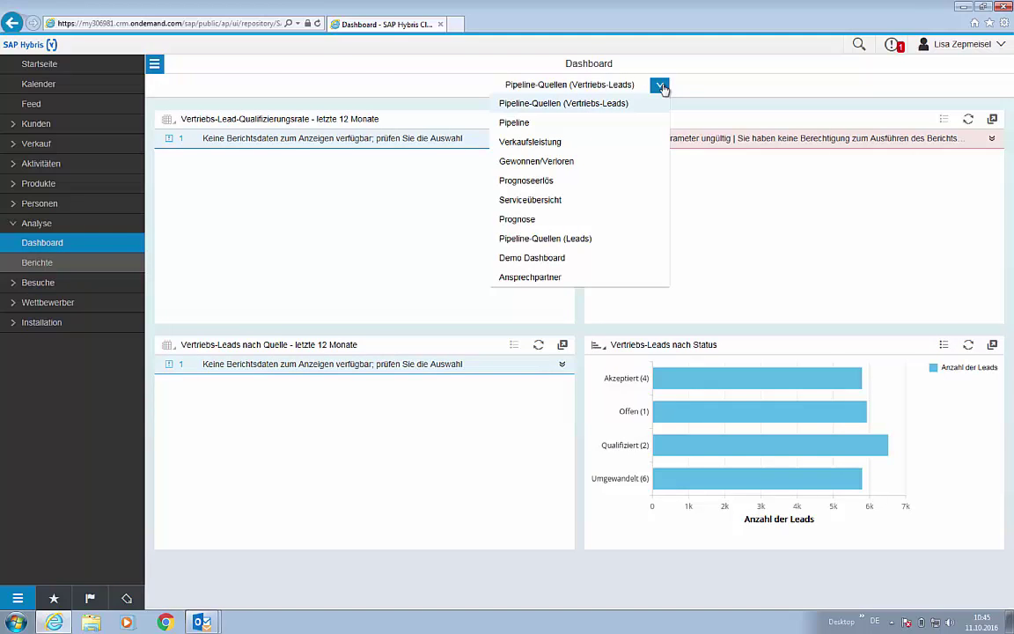
click(538, 125)
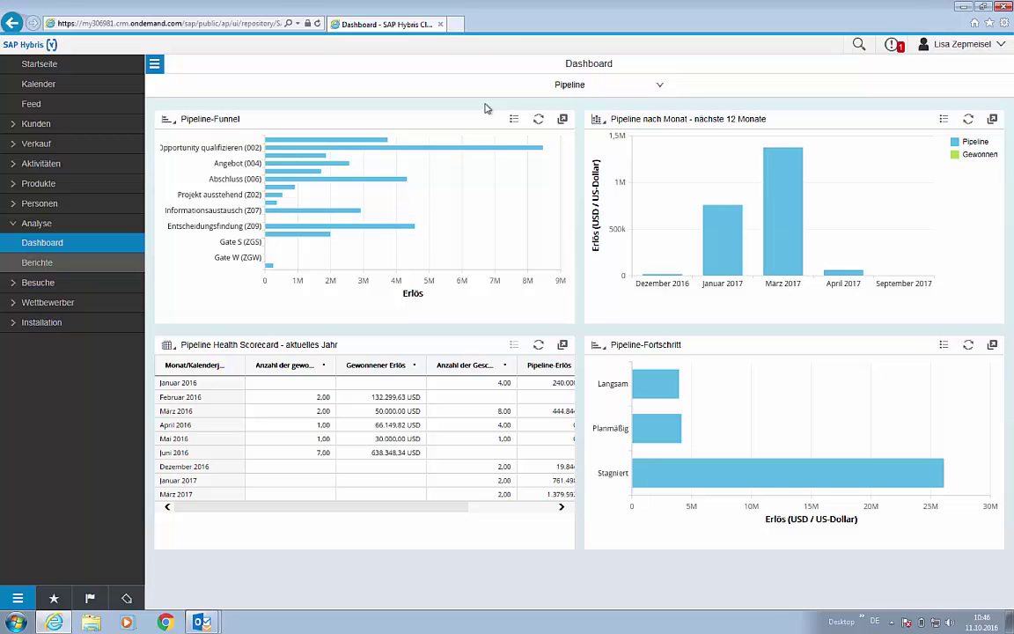
Enlarge the Pipeline-Funnel report and display it as a Kreisdiagramm, then as a Tabelle
click(564, 120)
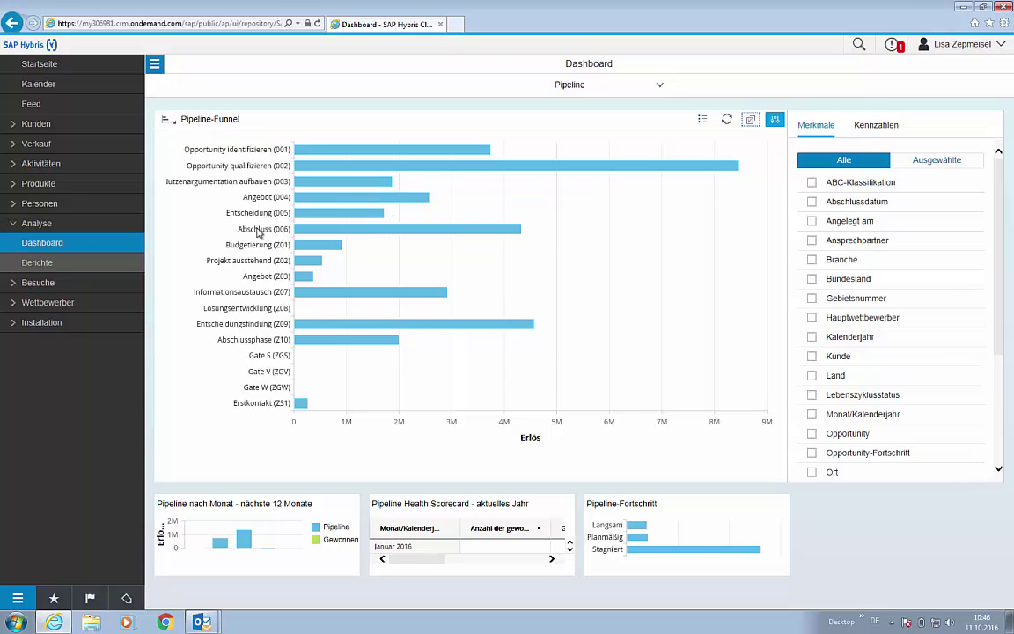
click(167, 120)
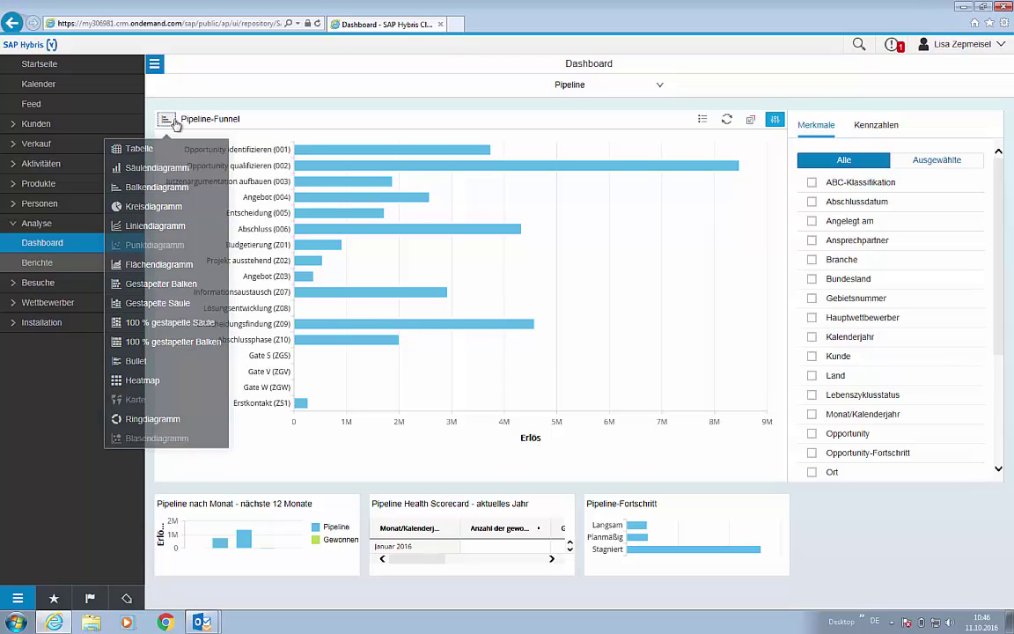
click(153, 207)
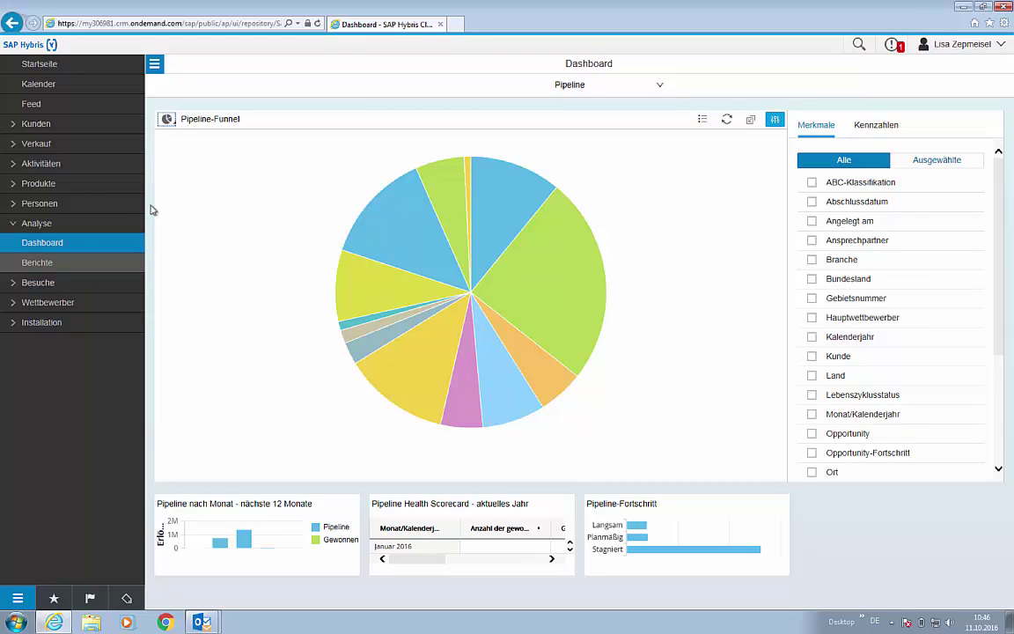
click(168, 119)
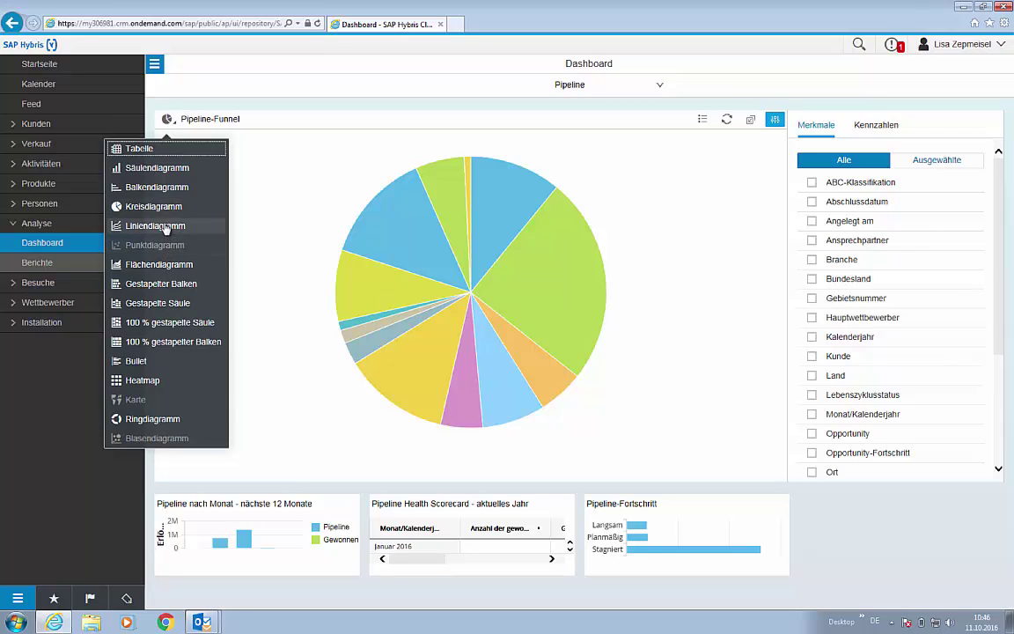
click(143, 149)
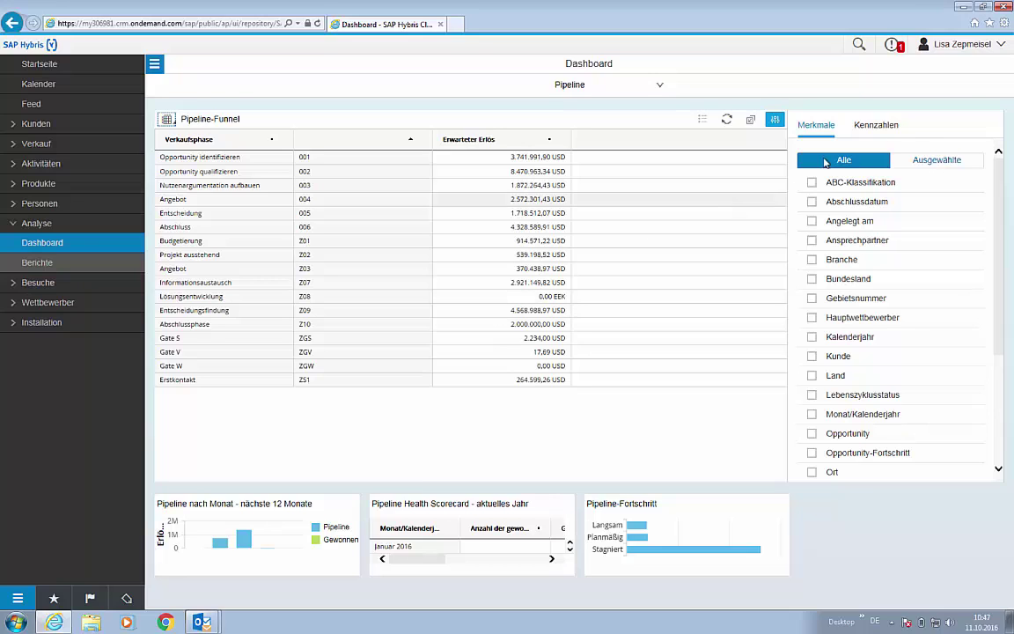
Start an incident report, mark the expected revenue values from Budgetierung to Lösungsentwicklung as the problem area, and discard the report
click(979, 46)
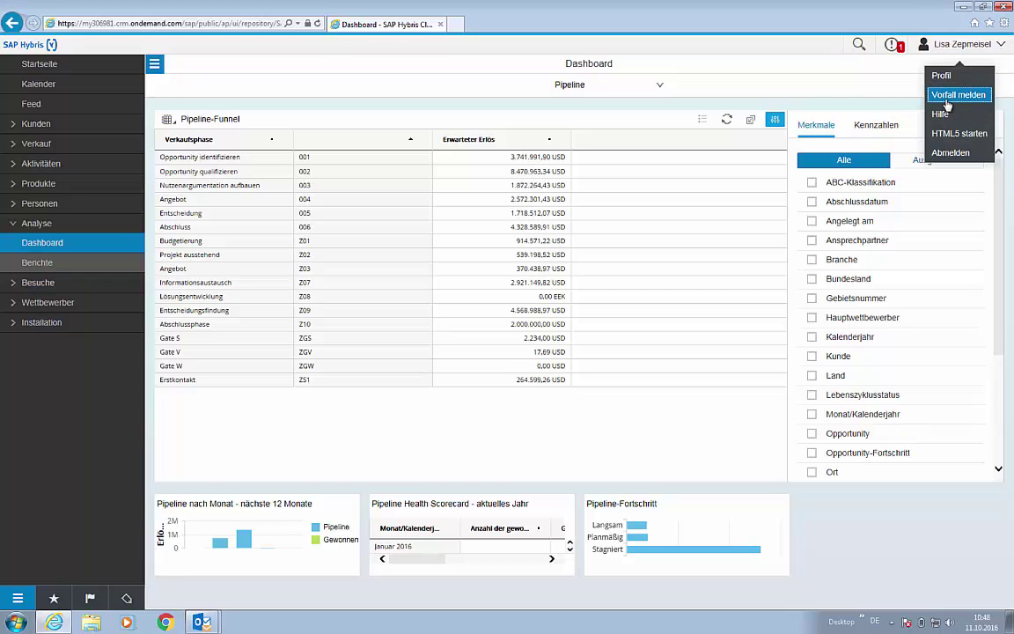
click(947, 95)
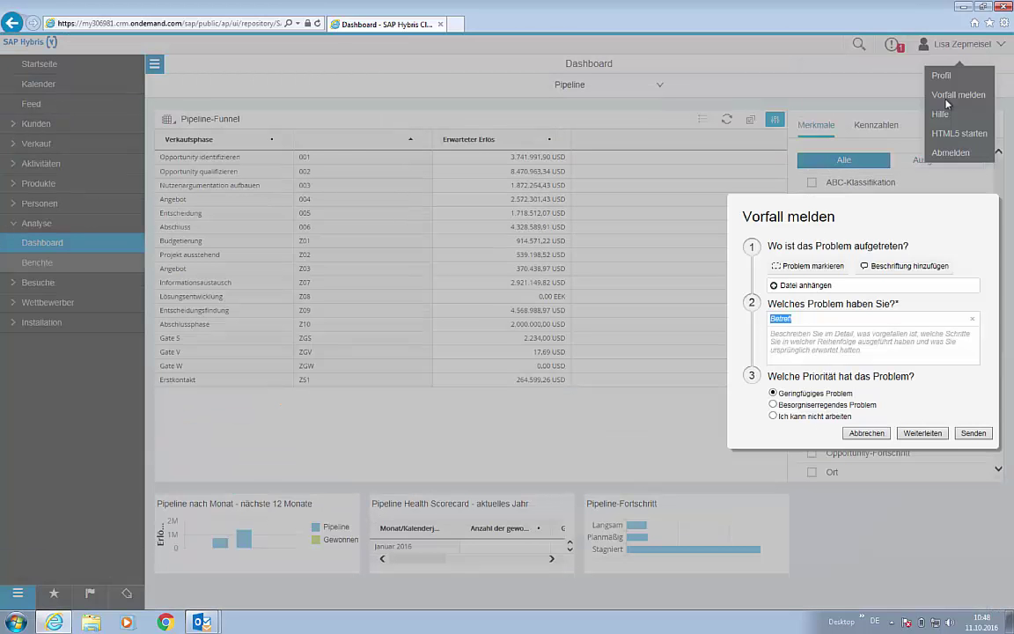
key(BackSpace)
click(811, 273)
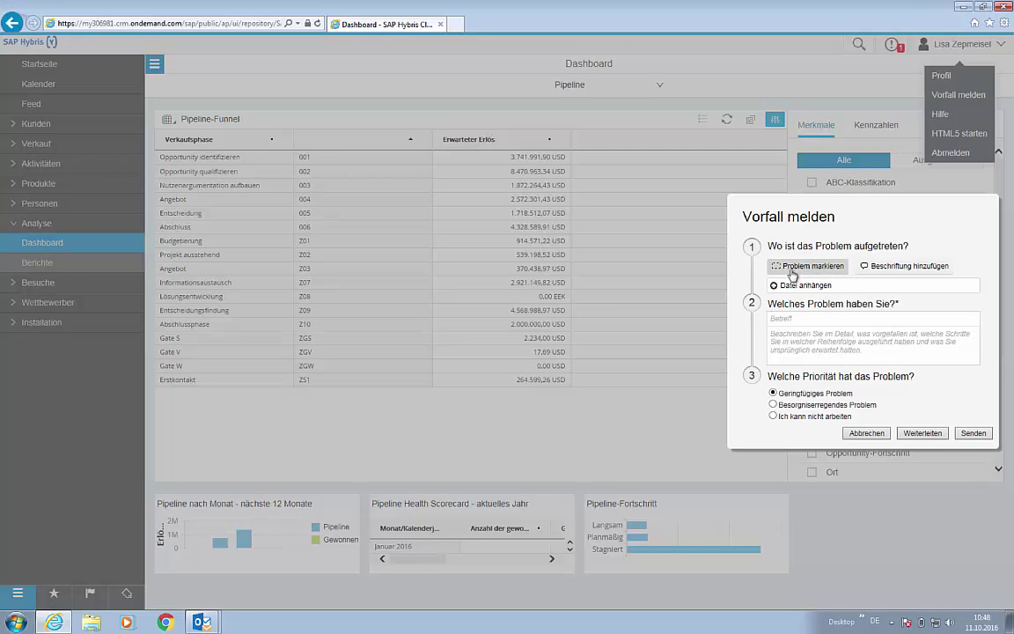
drag(479, 234, 599, 311)
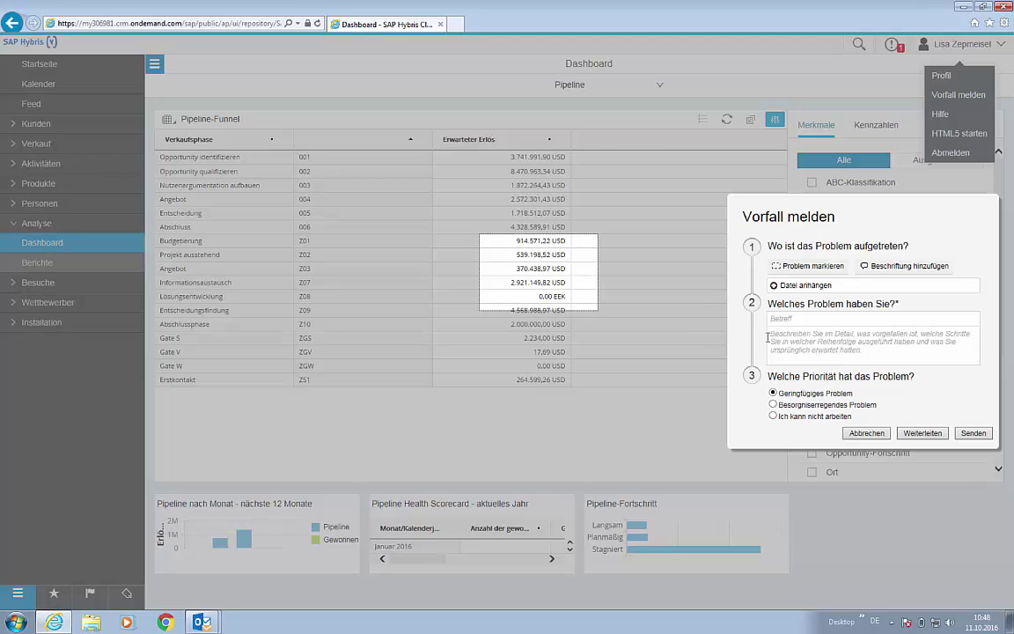
click(794, 343)
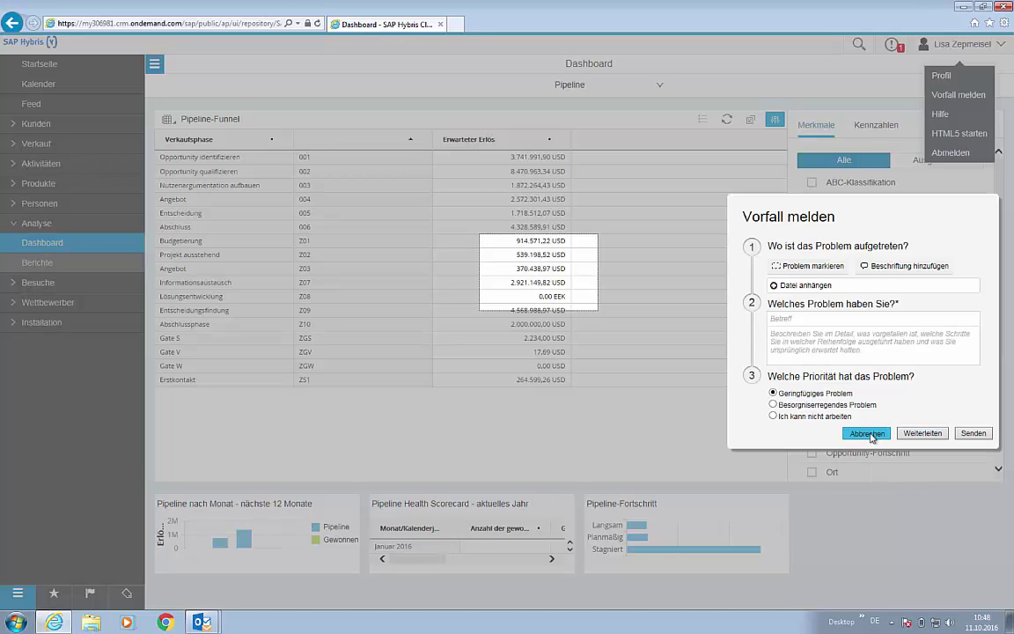
click(778, 431)
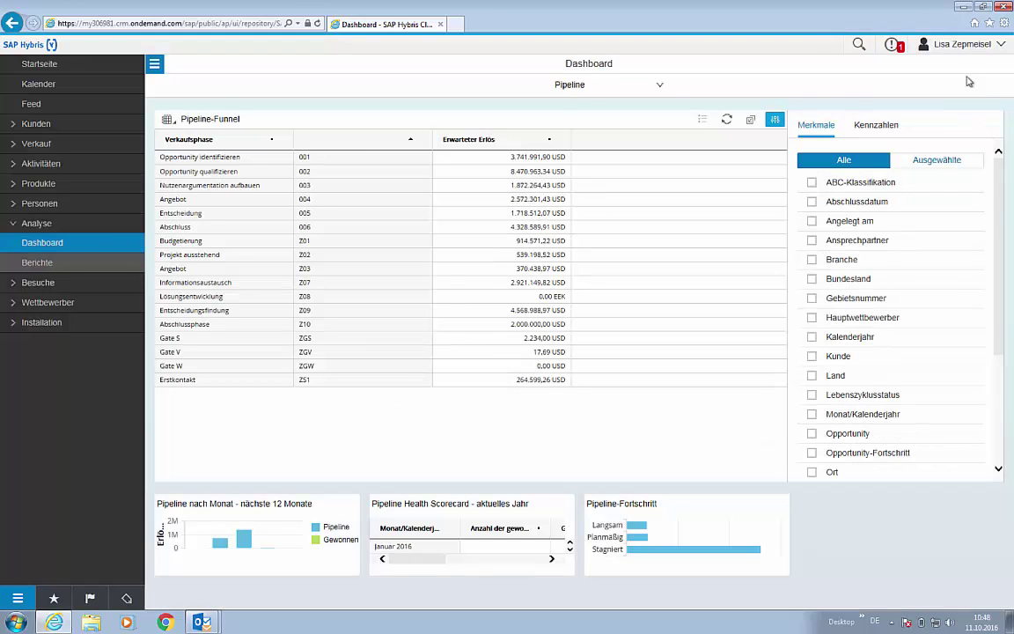
Open the SAP Hybris Cloud for Customer help page, review its What's New and How-To Videos sections, and close it
click(965, 48)
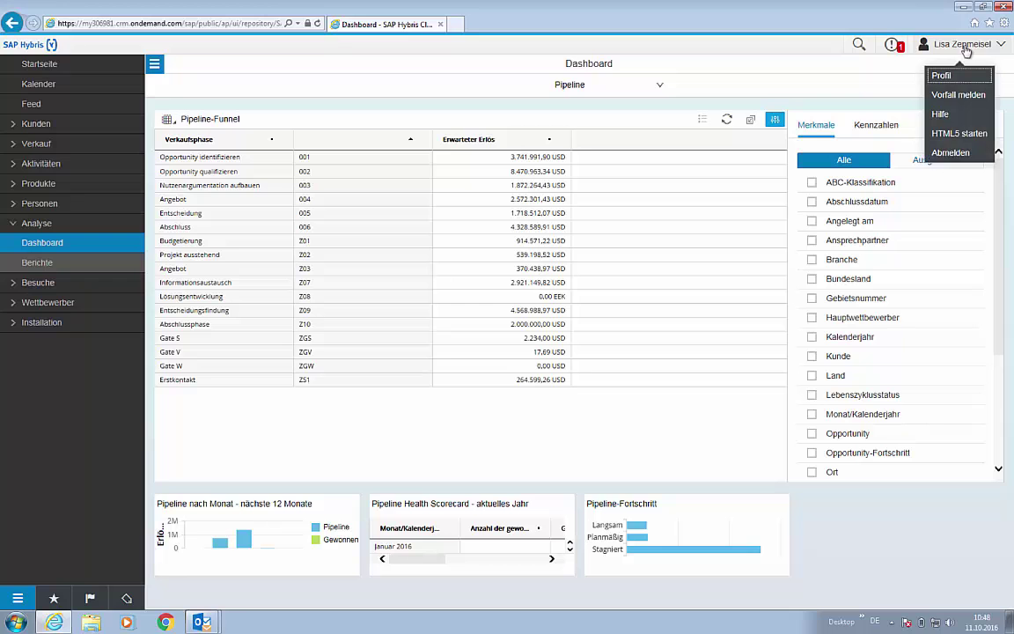
click(950, 114)
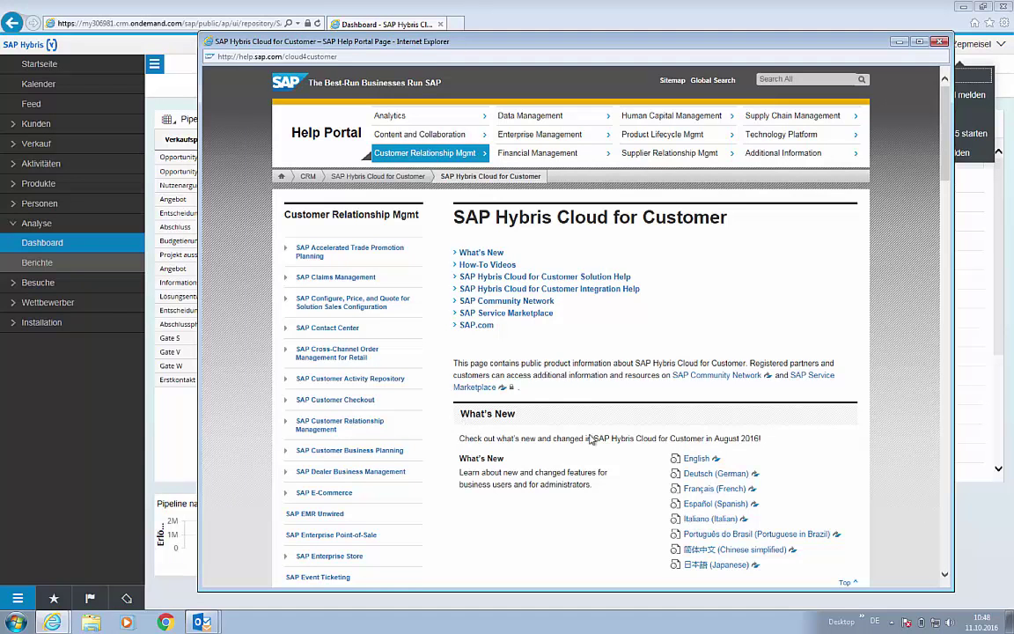
scroll(581, 437, down, 3)
scroll(589, 437, down, 3)
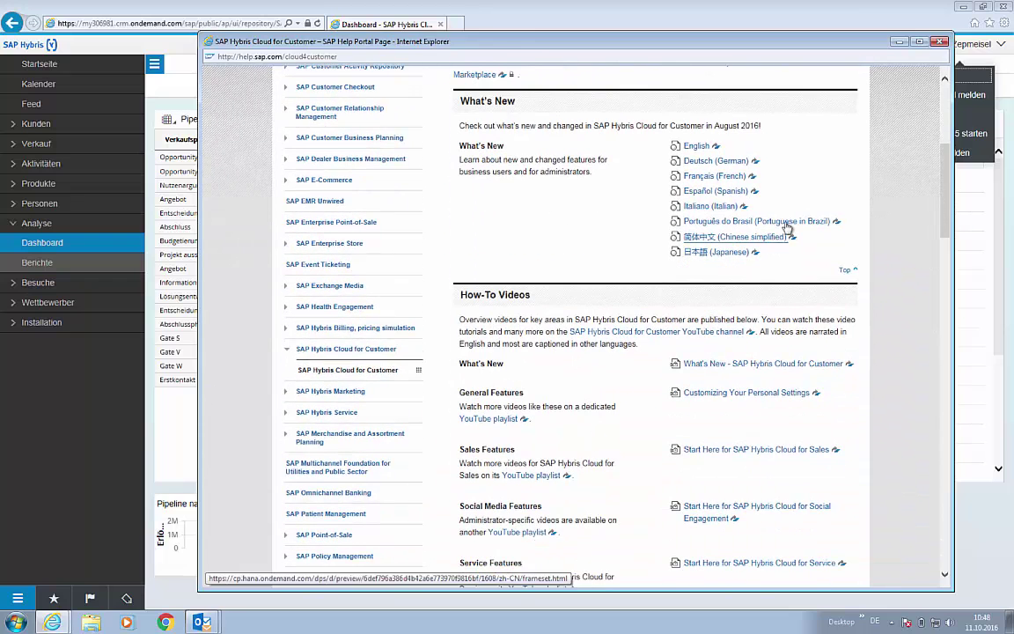
click(939, 43)
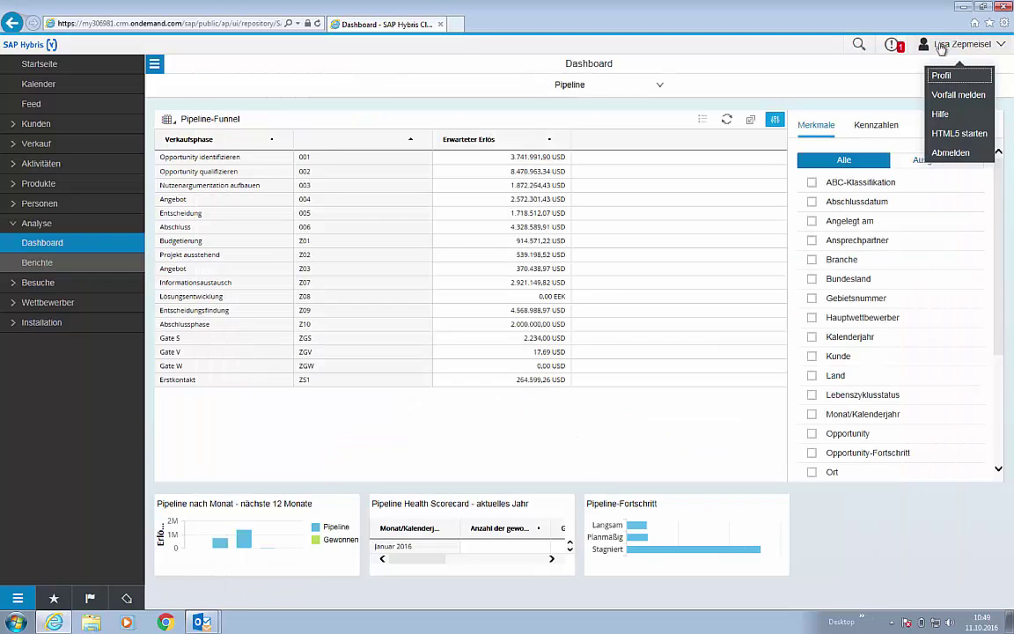